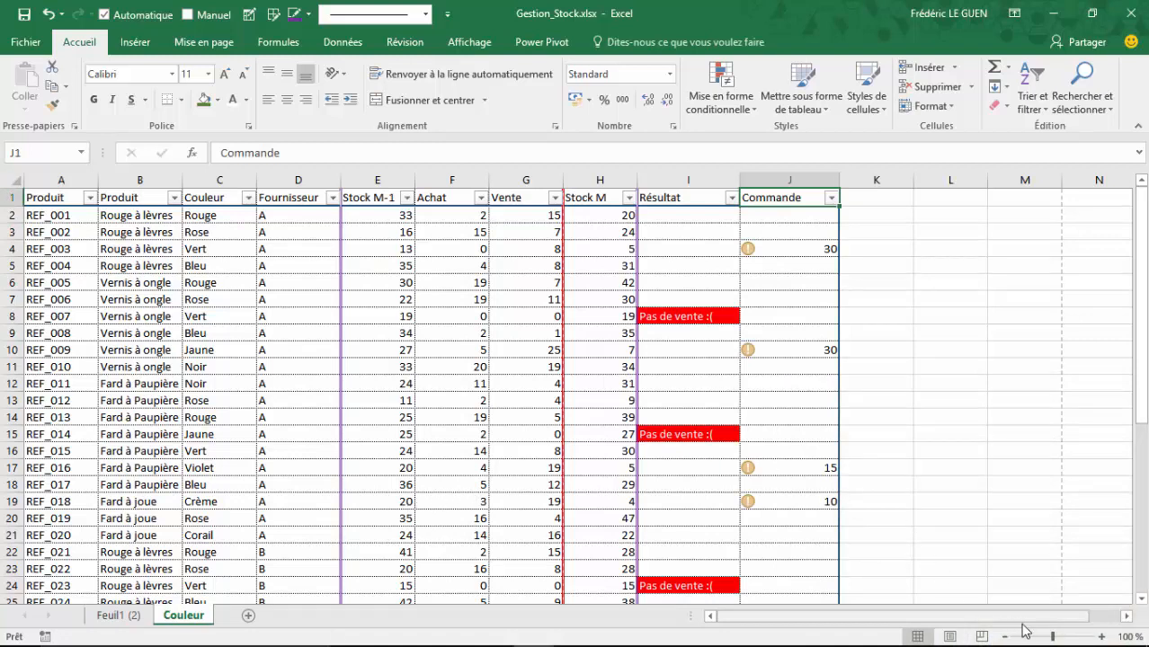
left_click_drag(1052, 637, 1004, 632)
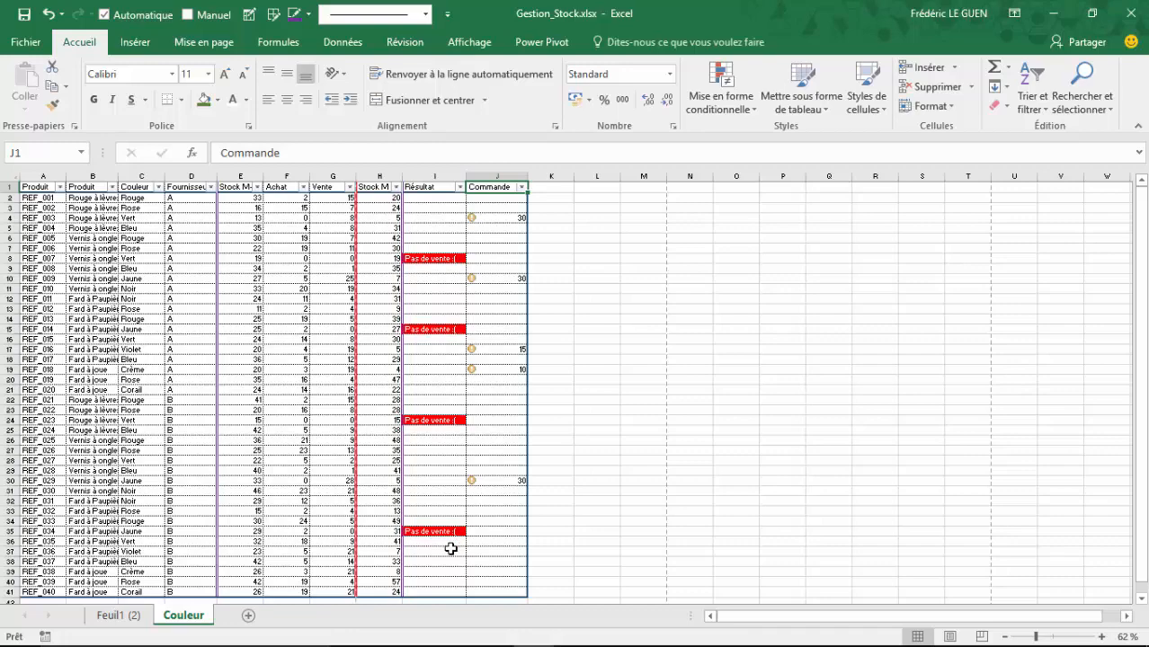
left_click_drag(1037, 637, 1050, 640)
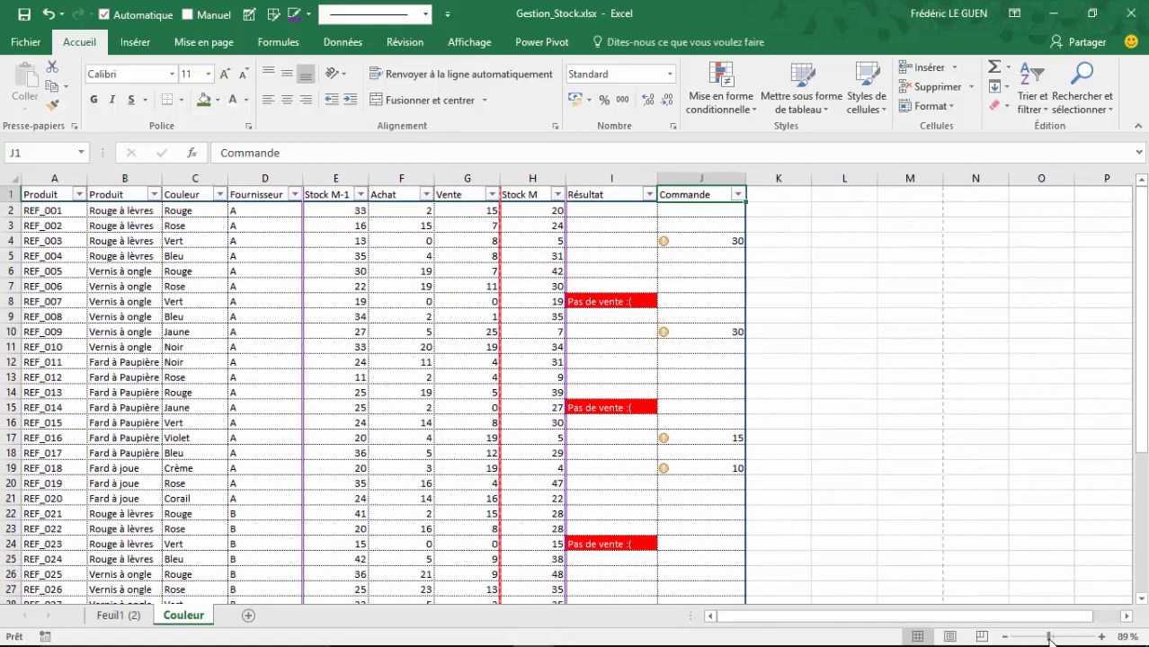
left_click(650, 195)
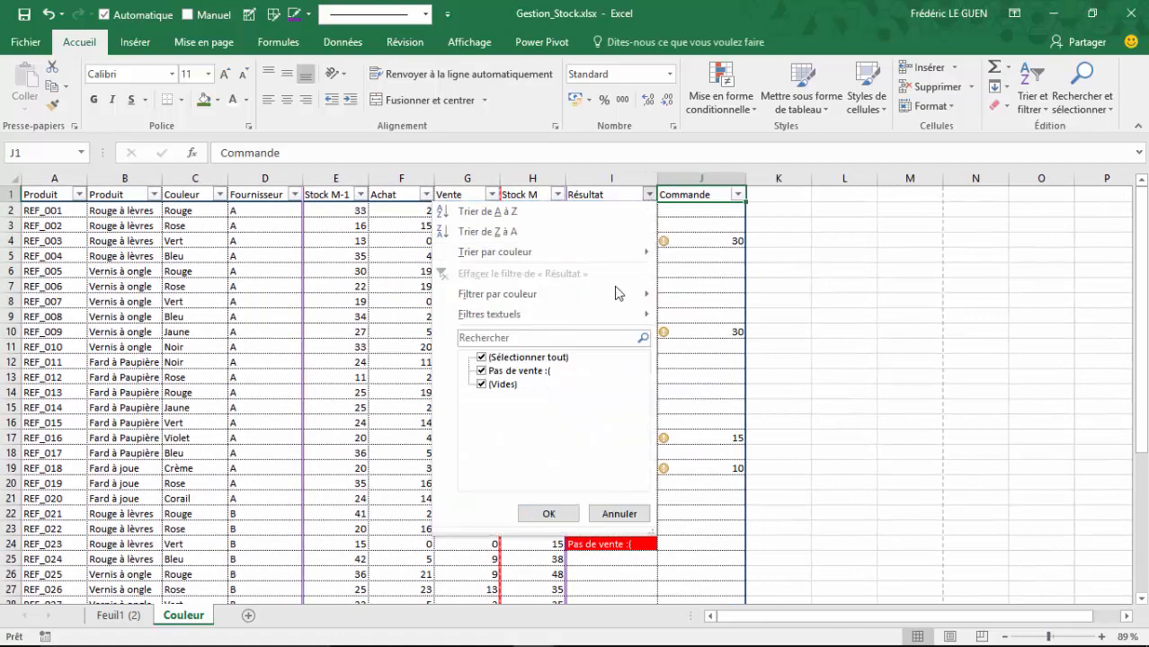
mouse_move(613, 291)
left_click(695, 314)
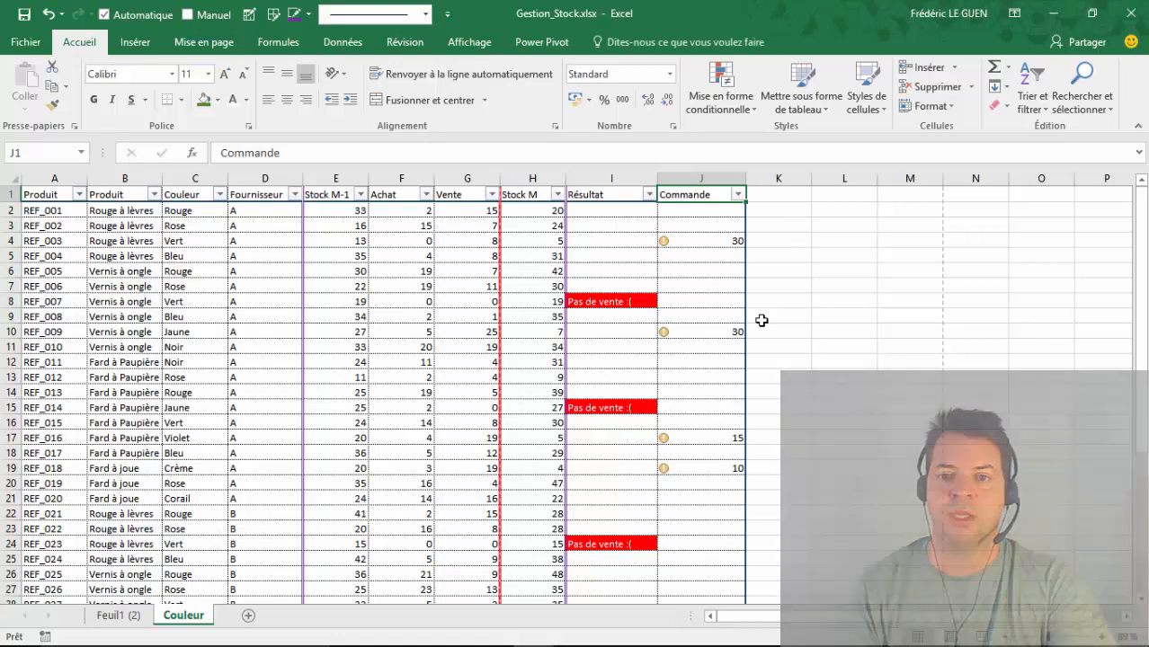
Step: On the Feuil1 (2) sheet, select all Résultat cells from I2 down to the last product row
key("ctrl+Page_Up")
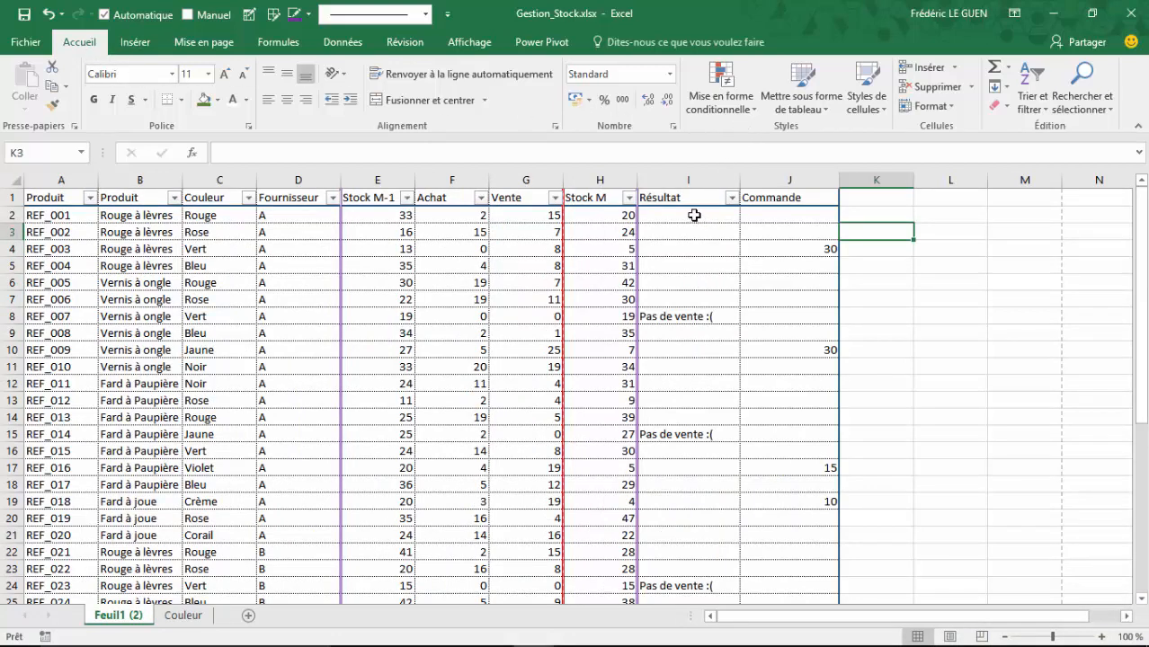
left_click_drag(693, 214, 669, 567)
scroll(710, 337, "up", 6)
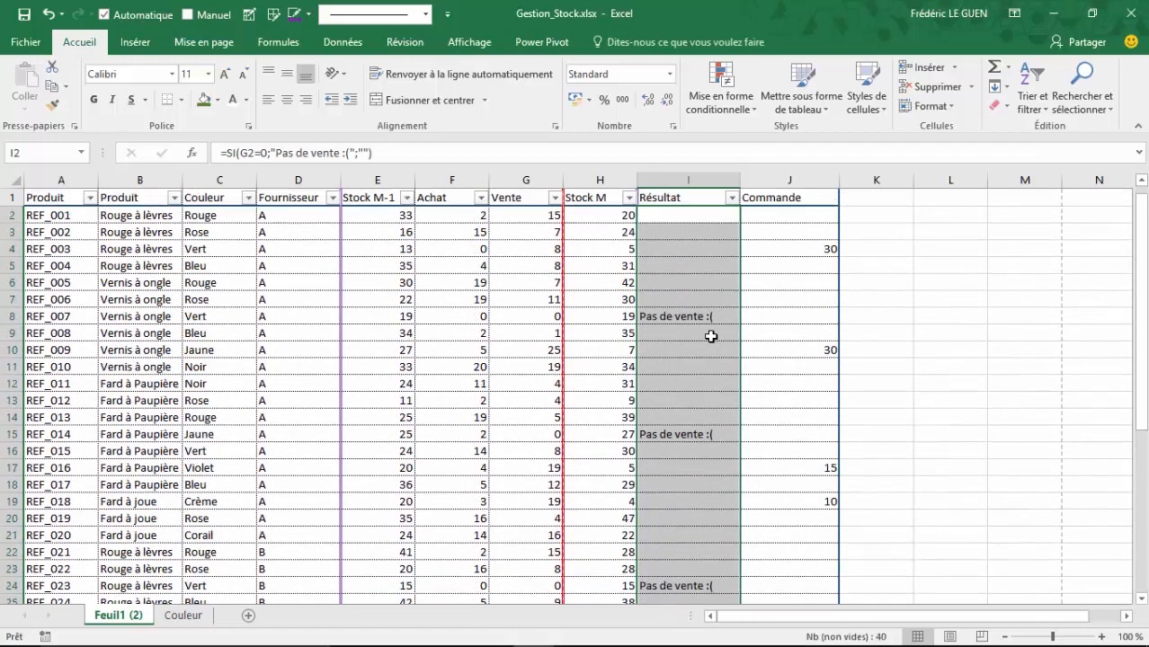
Step: Try highlighting the Résultat cells containing "Pas de vente" with light red fill and dark red text, and undo the rule
left_click(747, 108)
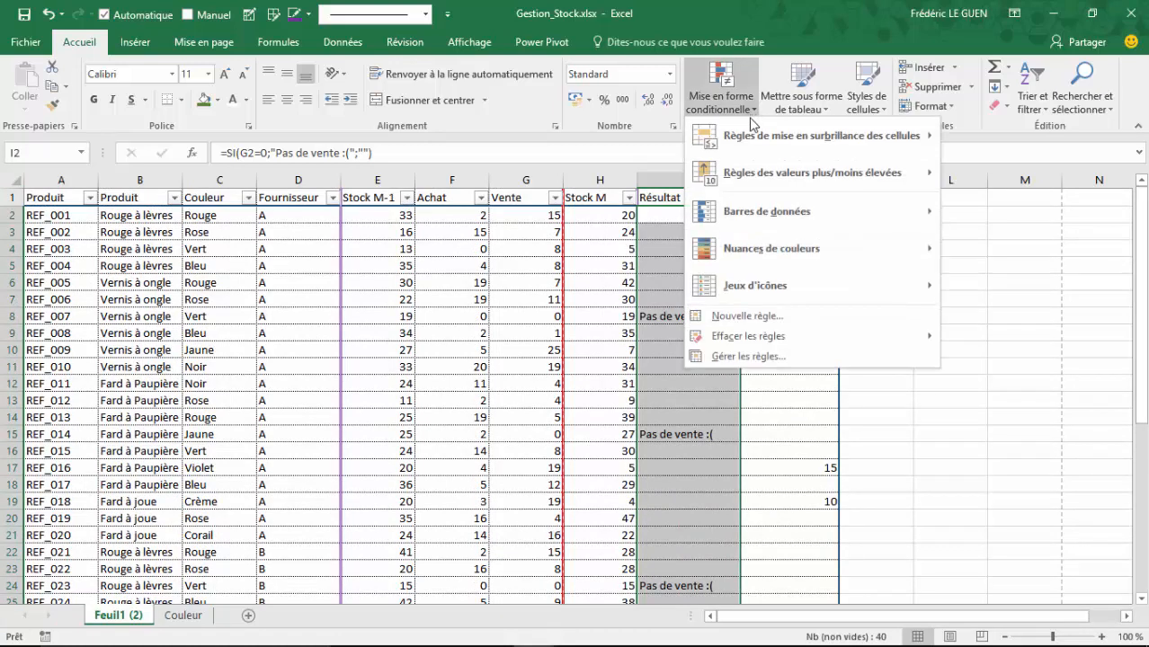
mouse_move(809, 137)
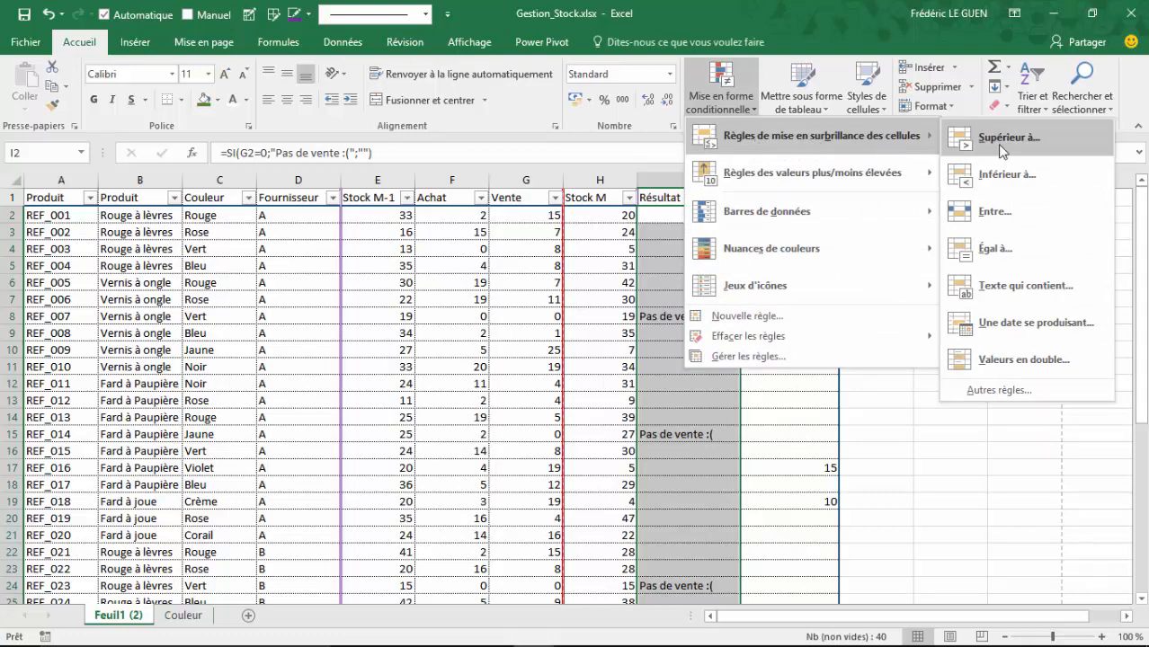
left_click(1025, 289)
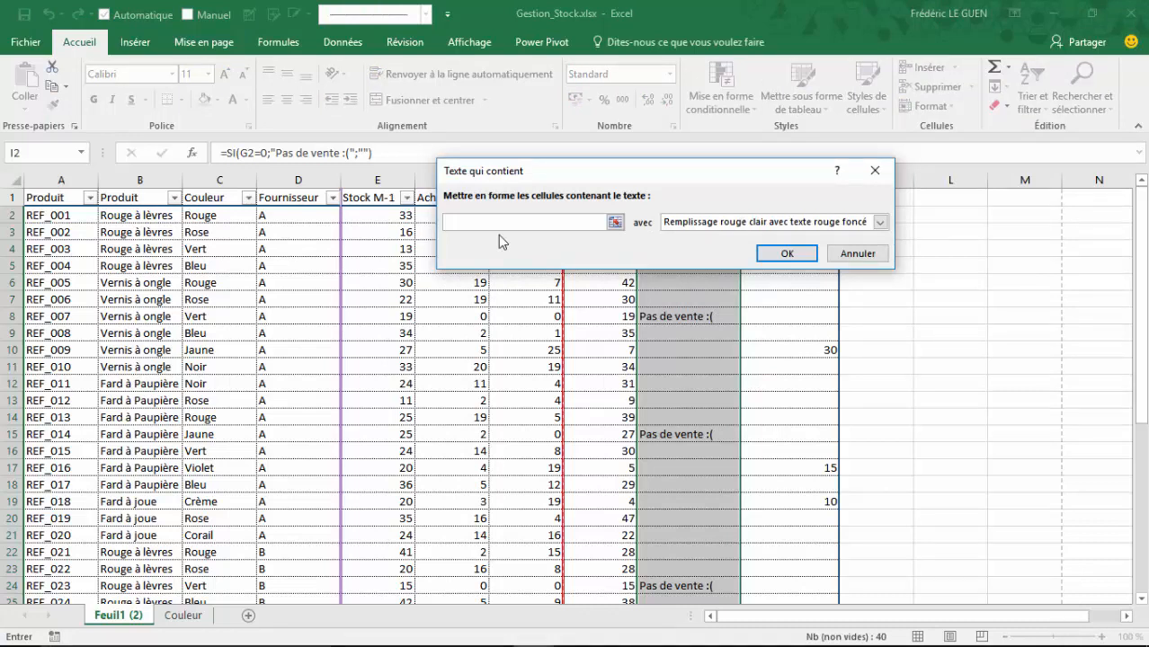
type("Pas de vente")
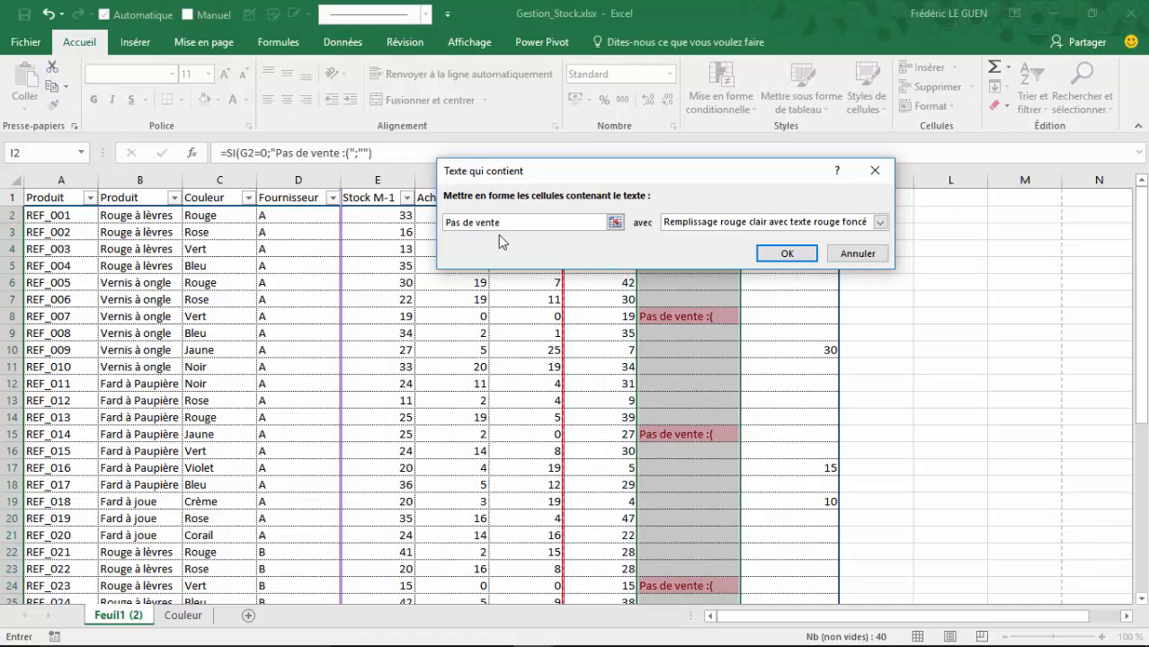
left_click(807, 253)
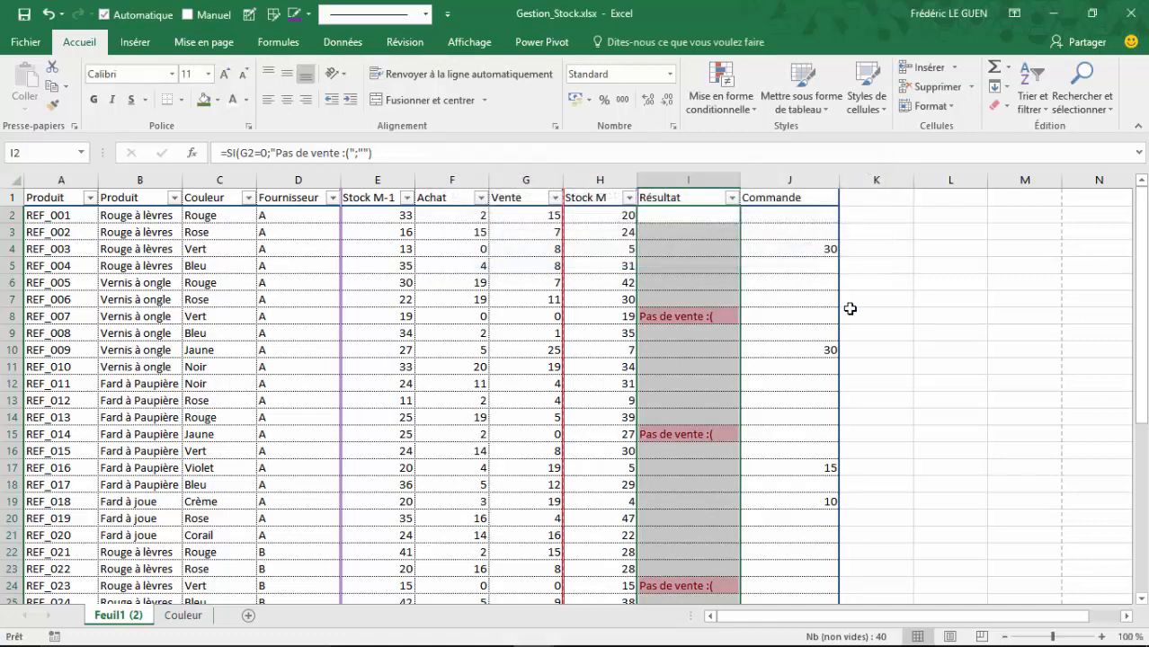
key("ctrl+z")
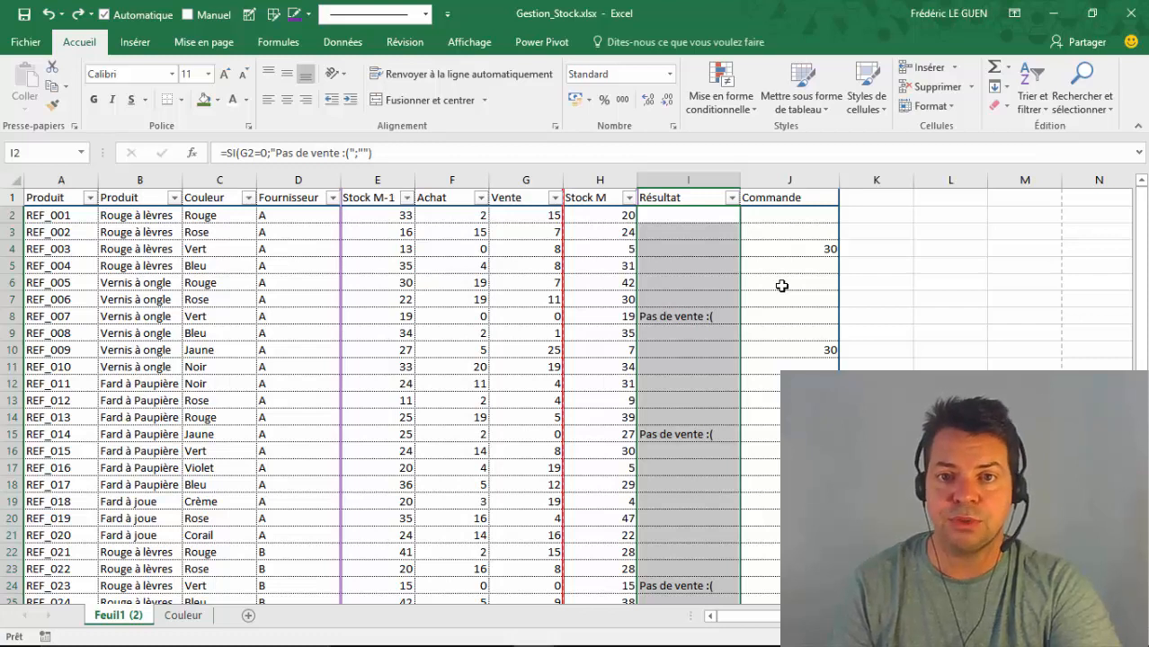
left_click(744, 117)
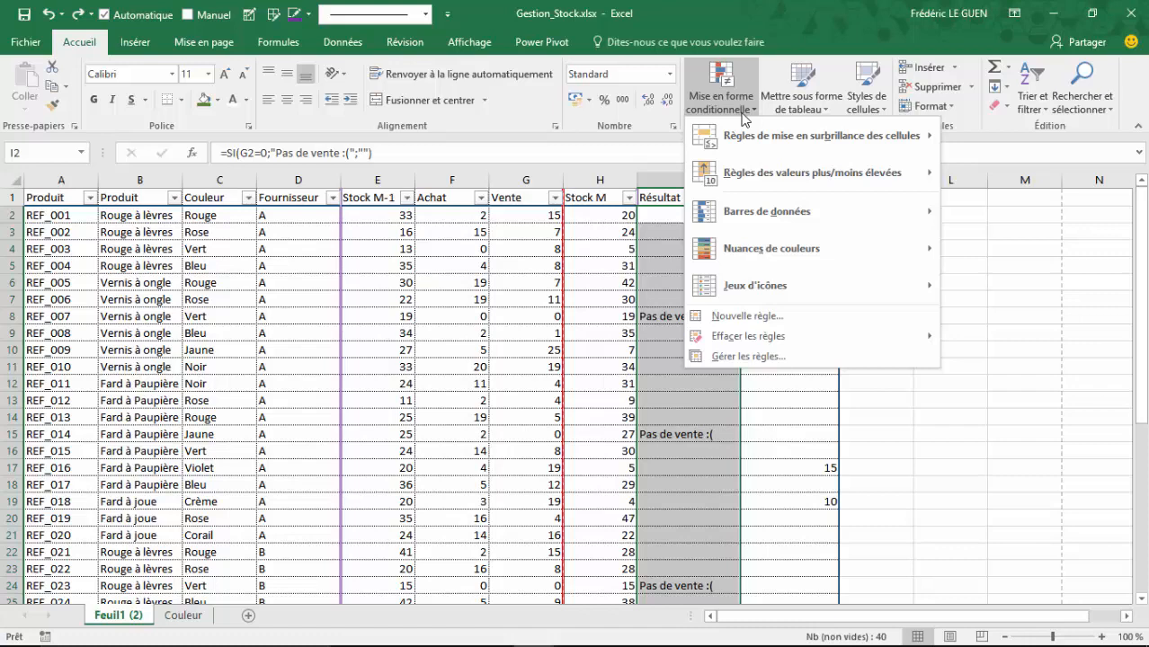
left_click(742, 317)
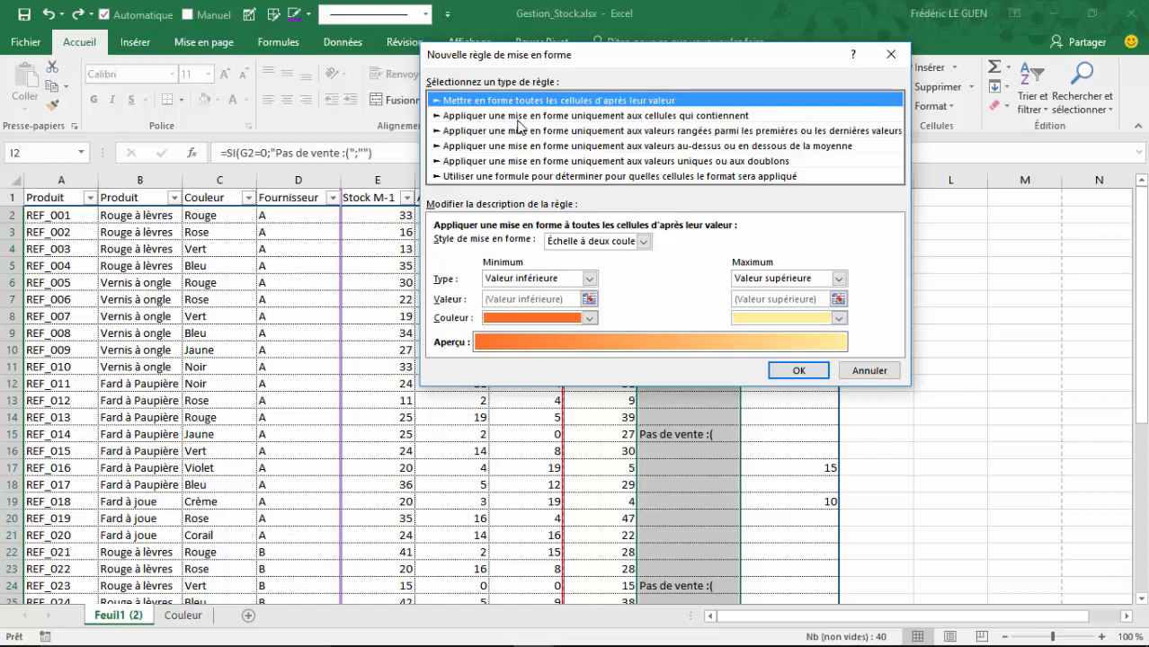
left_click(519, 115)
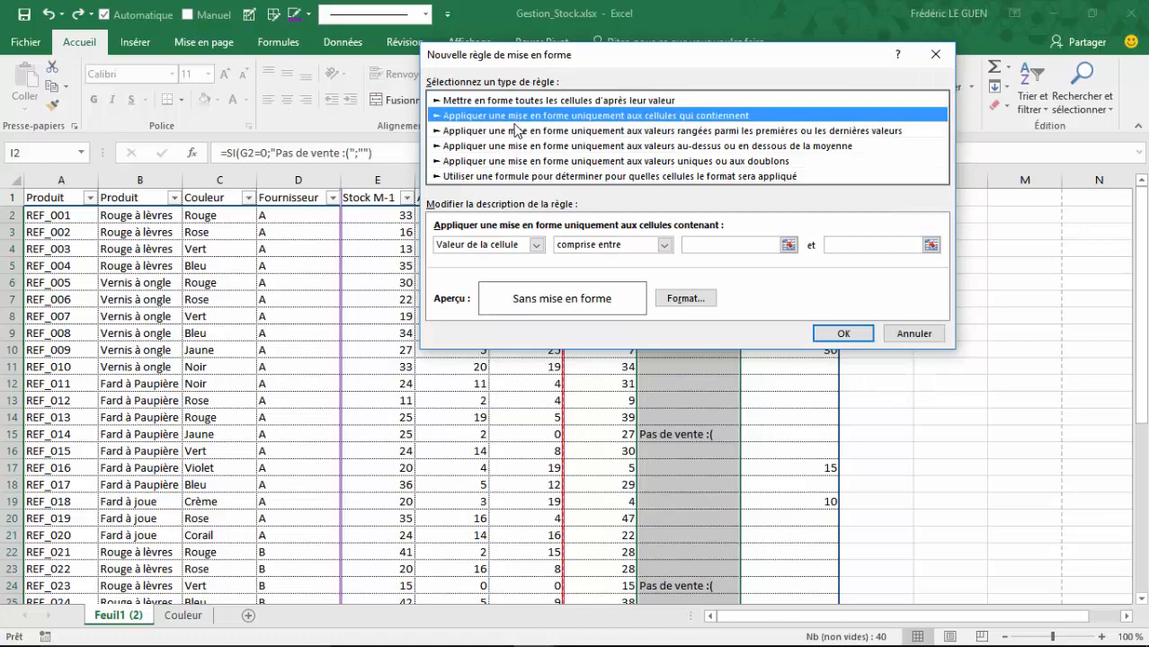
left_click(914, 334)
Step: Start a new conditional formatting rule for the Résultat cells that formats only non-empty cells (Aucune cellule vide)
left_click(745, 110)
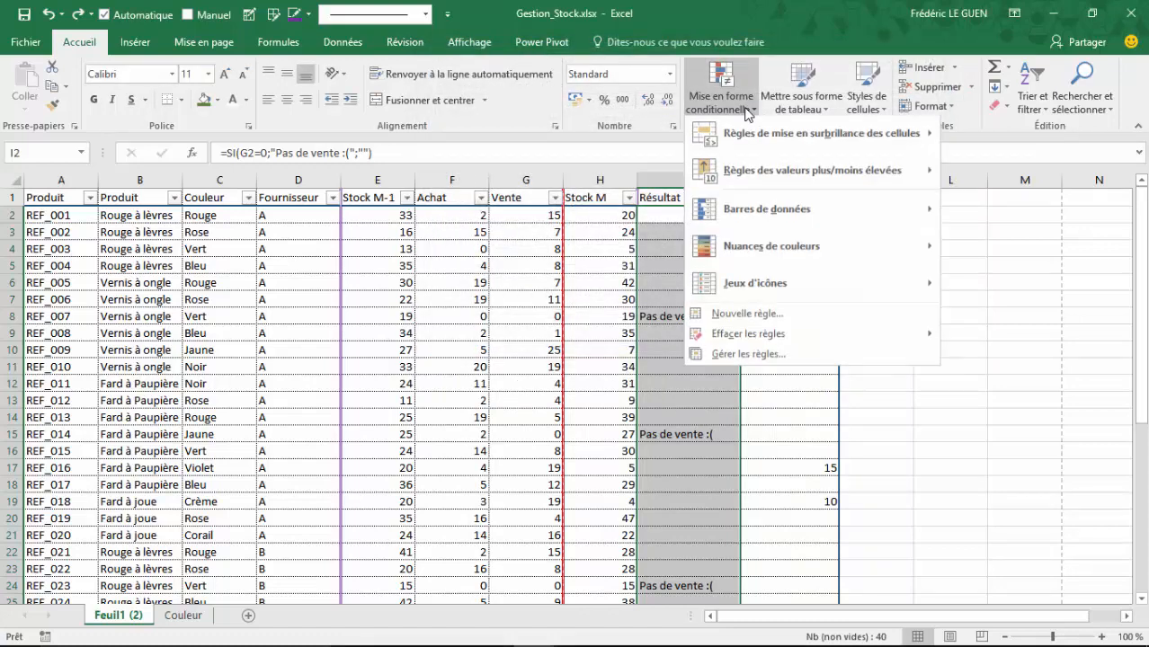
mouse_move(748, 134)
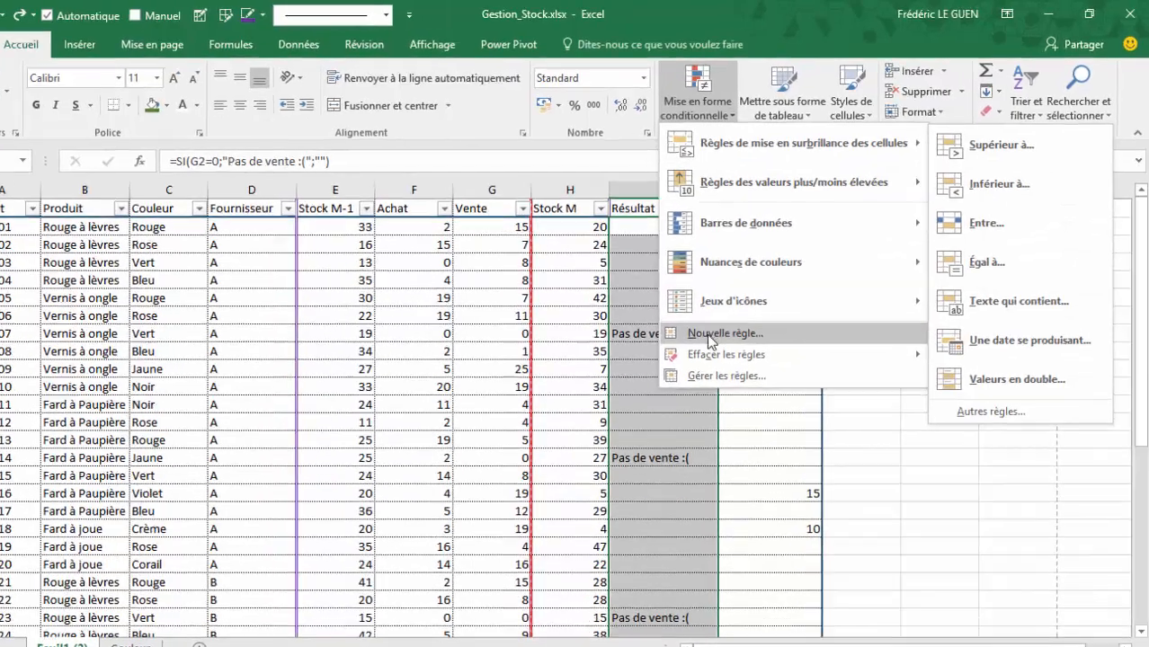
left_click(724, 316)
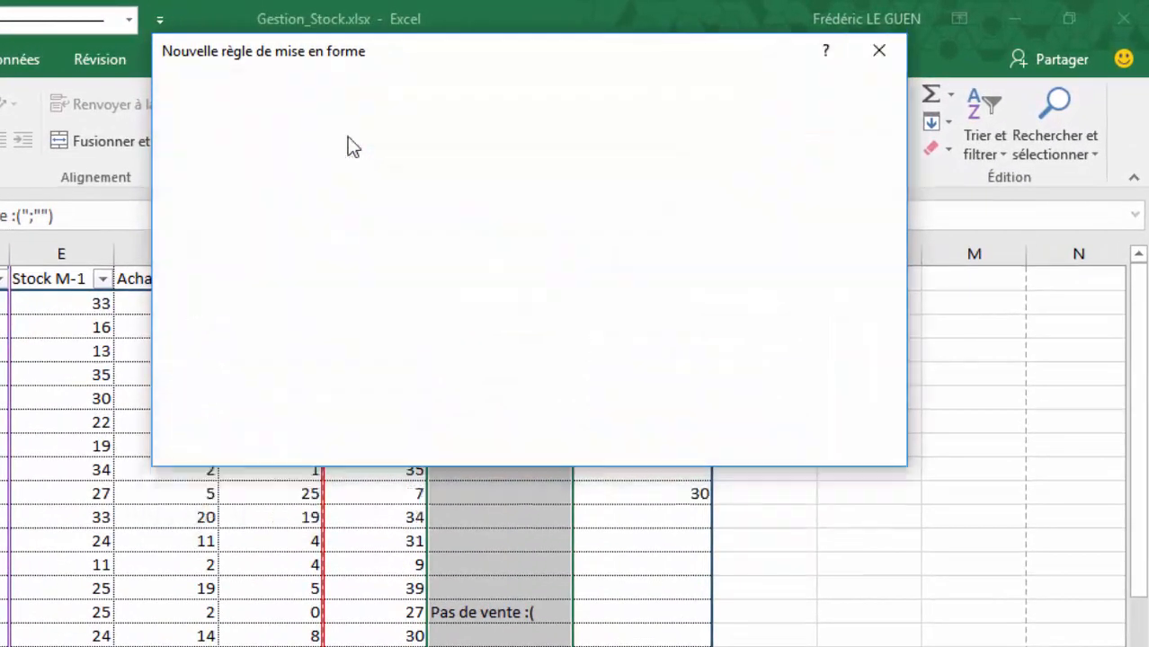
left_click(316, 319)
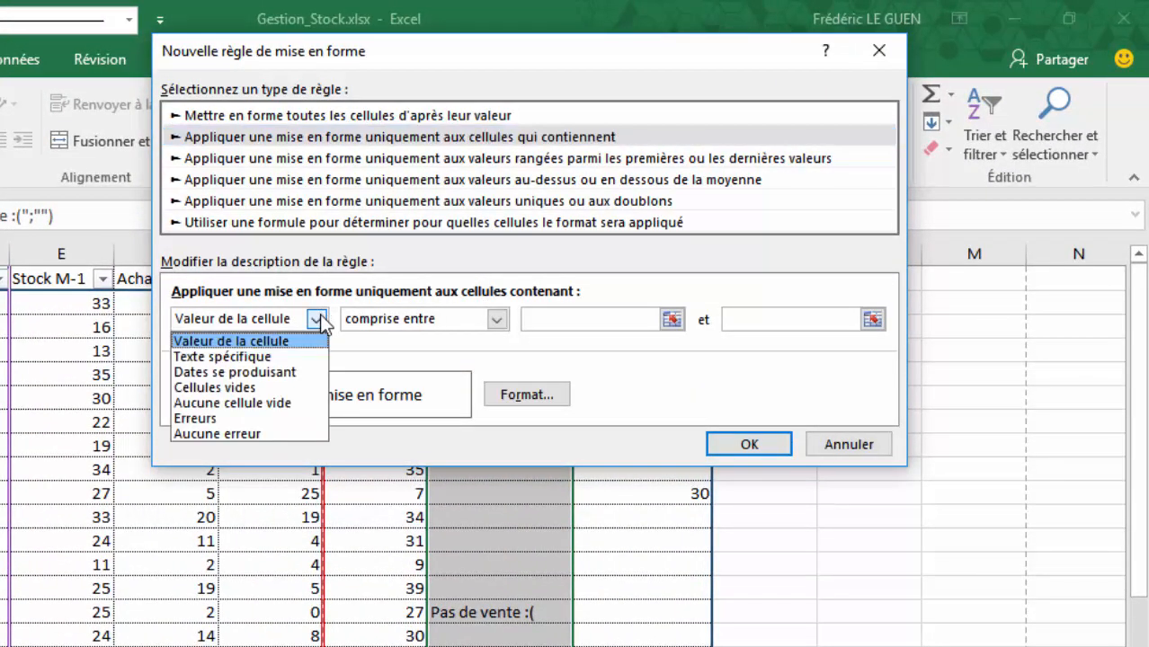
left_click(269, 404)
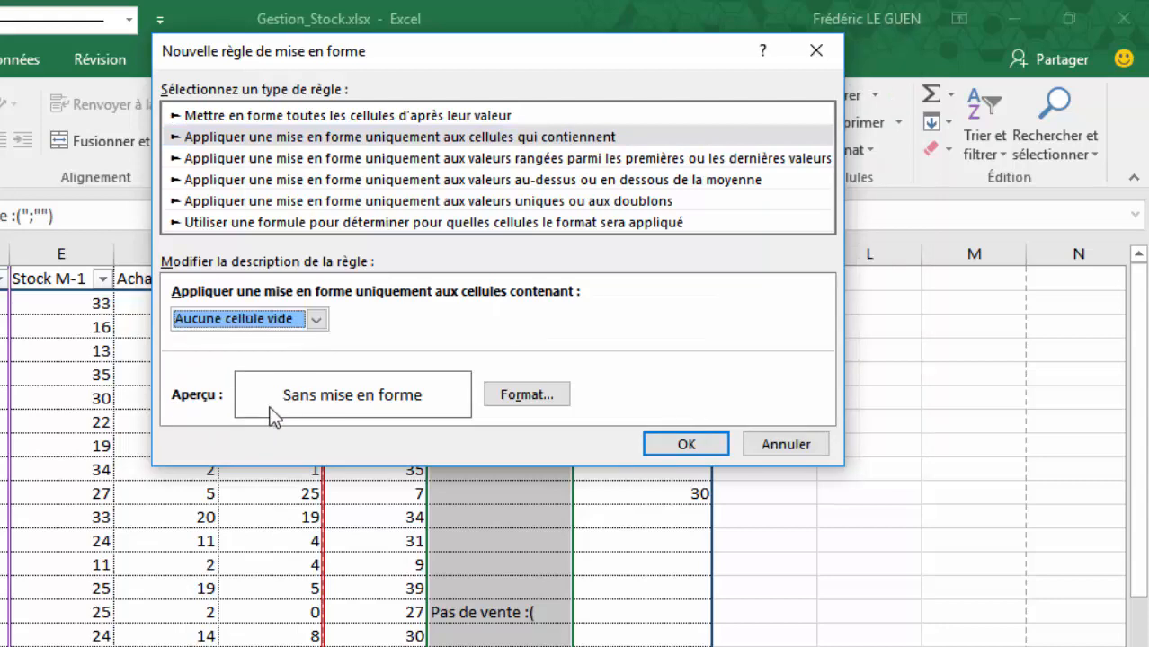
Step: Give the rule a red fill with white font and apply it to the Résultat cells
left_click(530, 396)
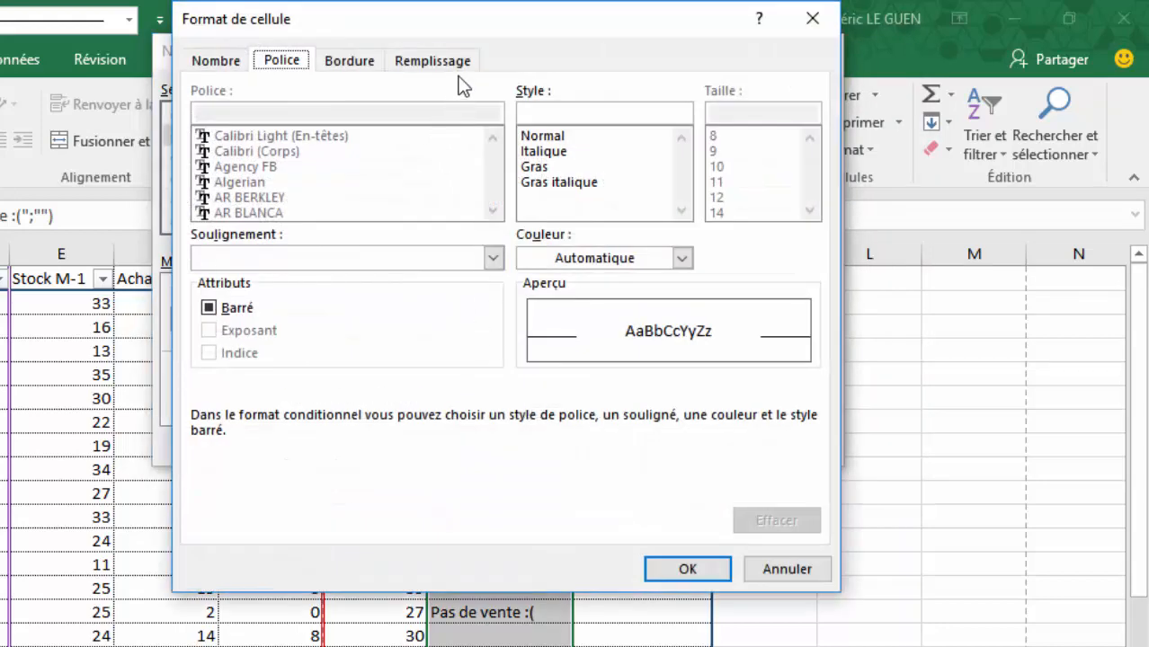
left_click(432, 60)
left_click(234, 294)
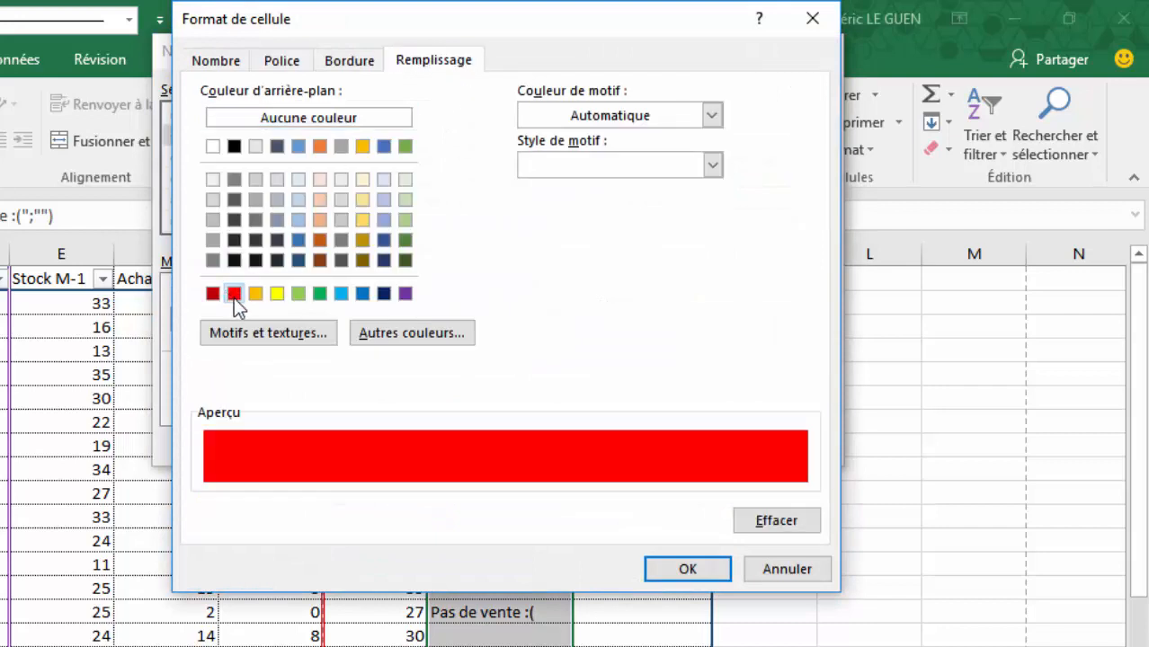
left_click(302, 63)
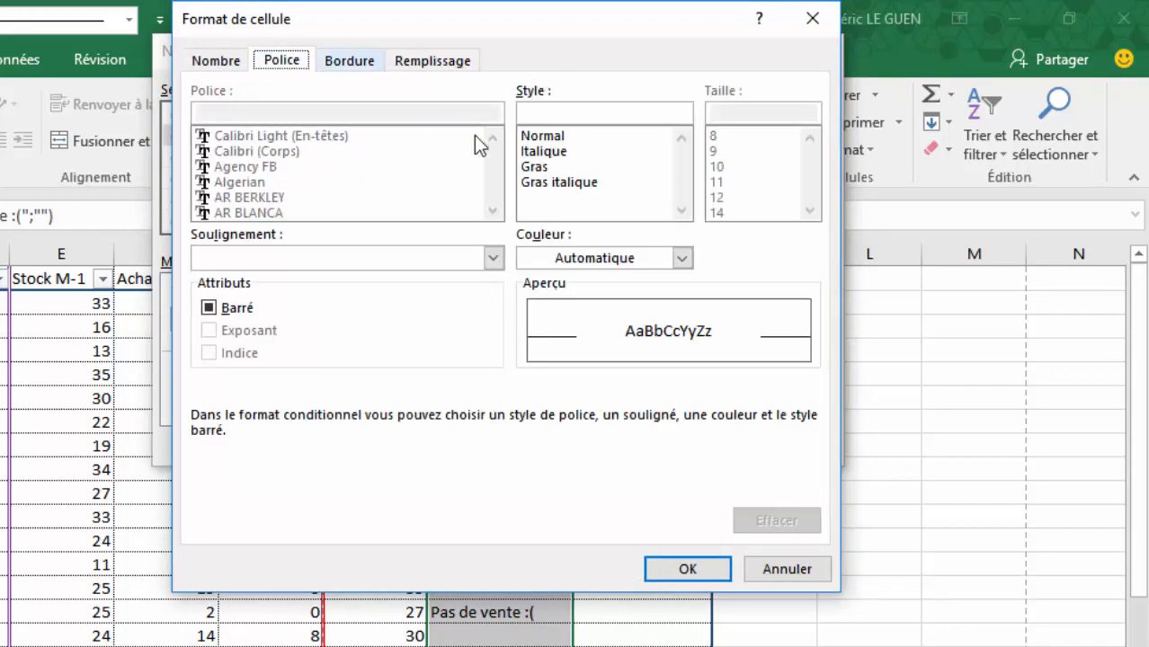
left_click(663, 261)
left_click(539, 333)
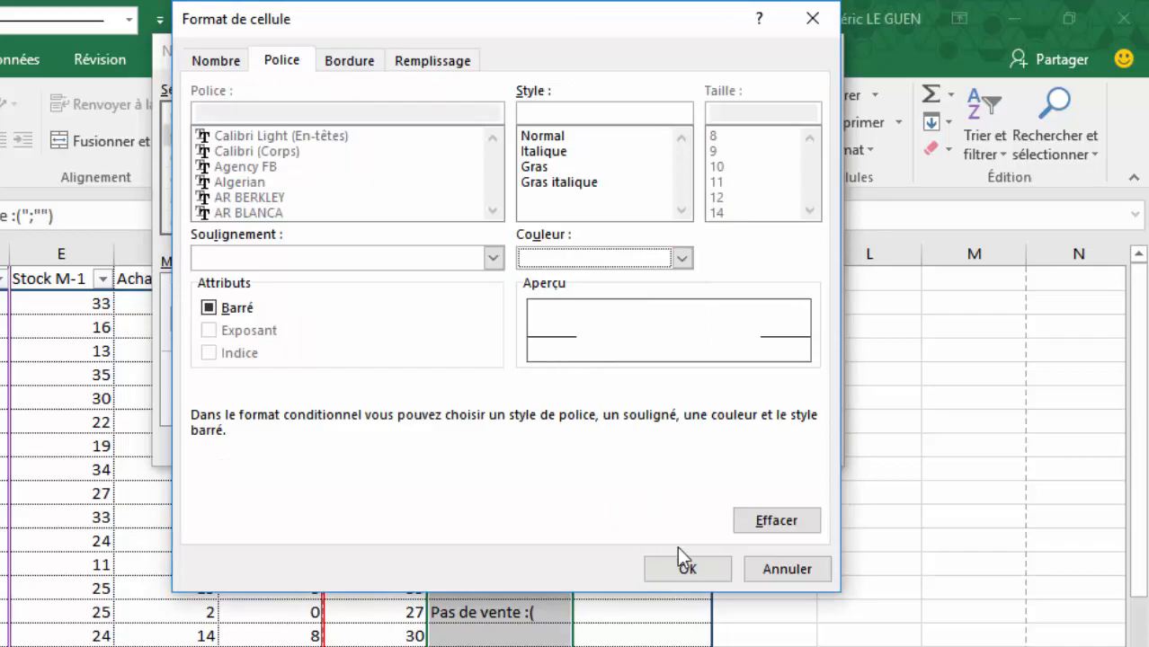
left_click(705, 569)
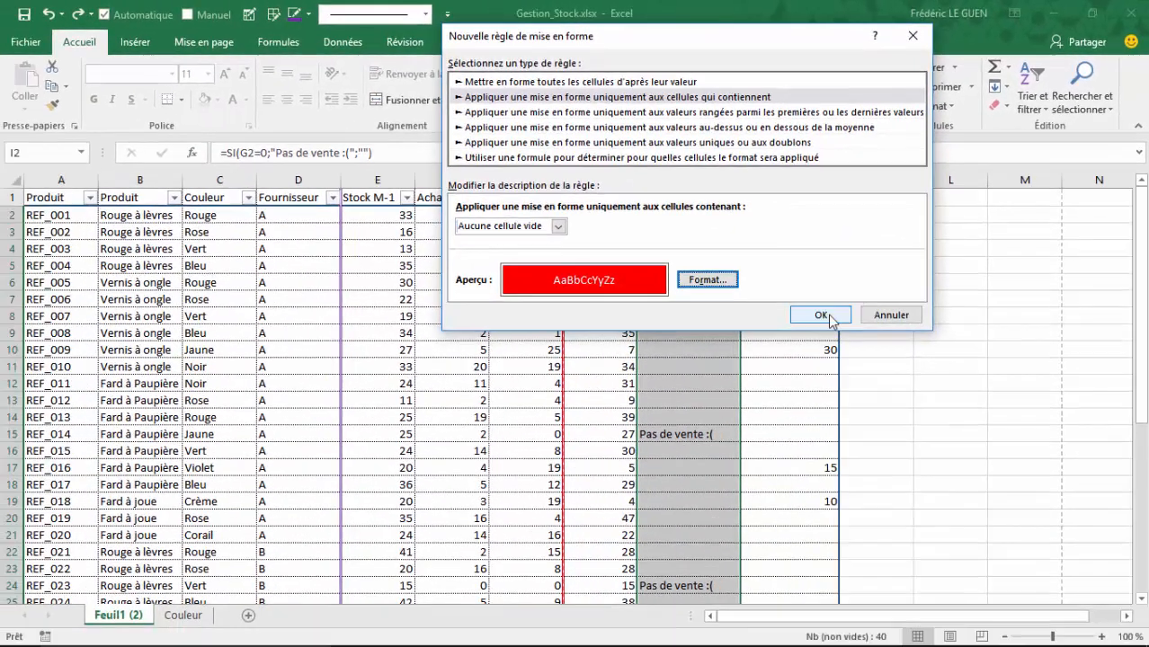
left_click(690, 445)
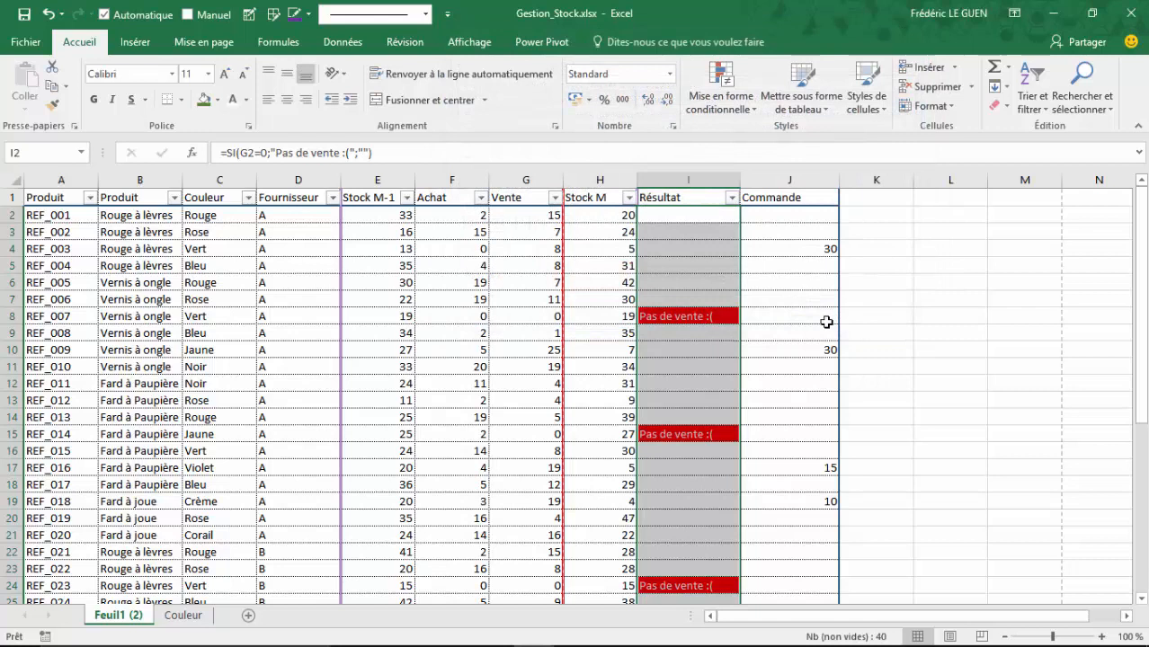
Step: Test the rule by setting the REF_003 sales in G4 to 0, and restore the value to 8
left_click(520, 254)
type("0")
key("Return")
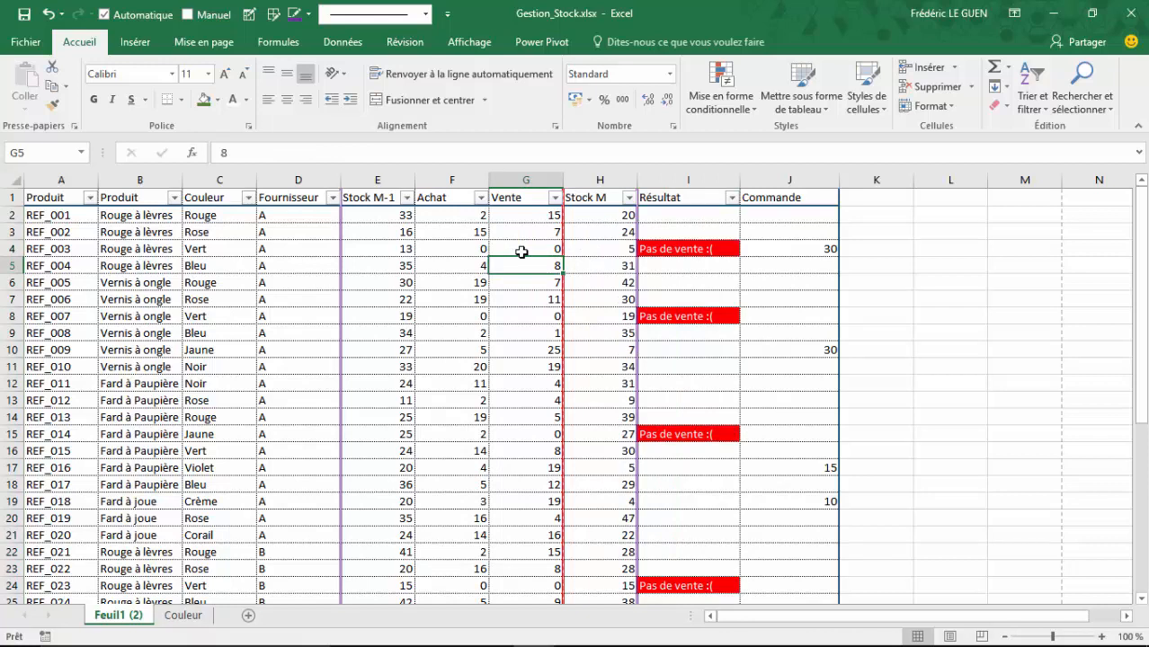
left_click(521, 253)
type("8")
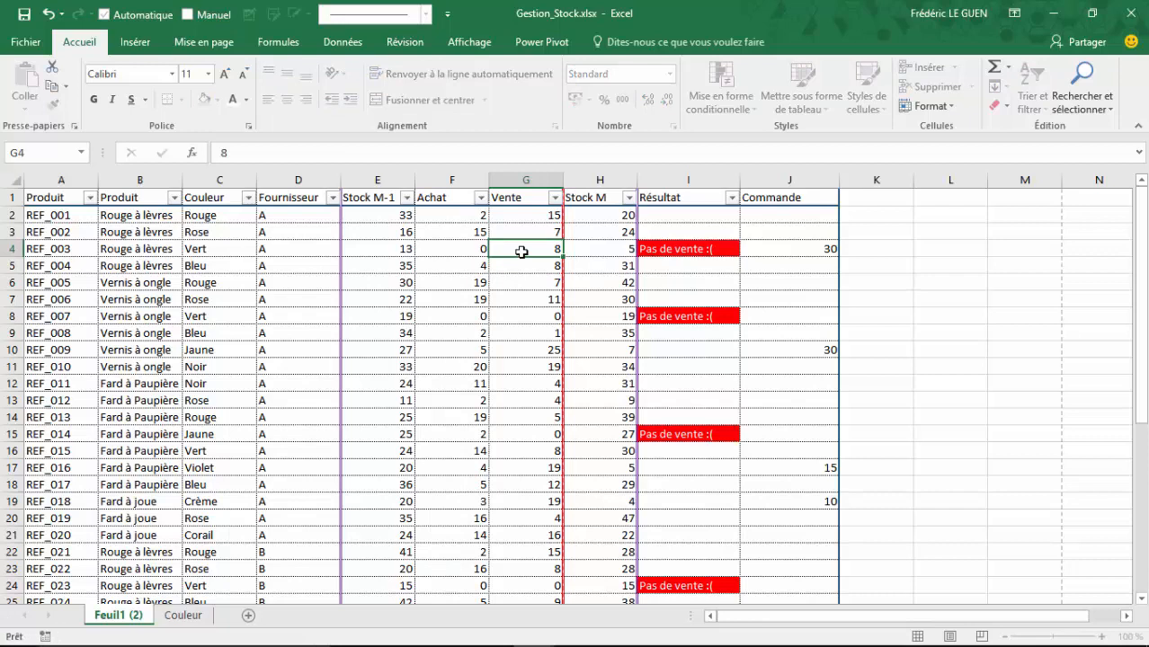
key("Return")
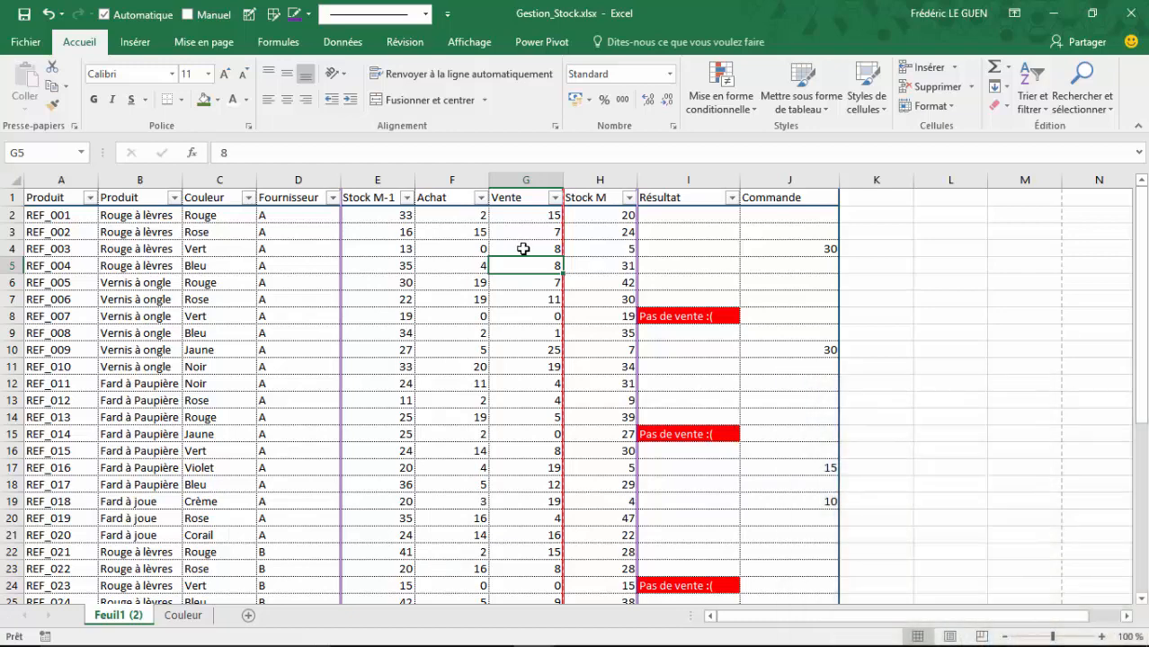
Step: Apply the circled check, exclamation mark and cross icon set to the first Commande cell, J2
left_click(779, 216)
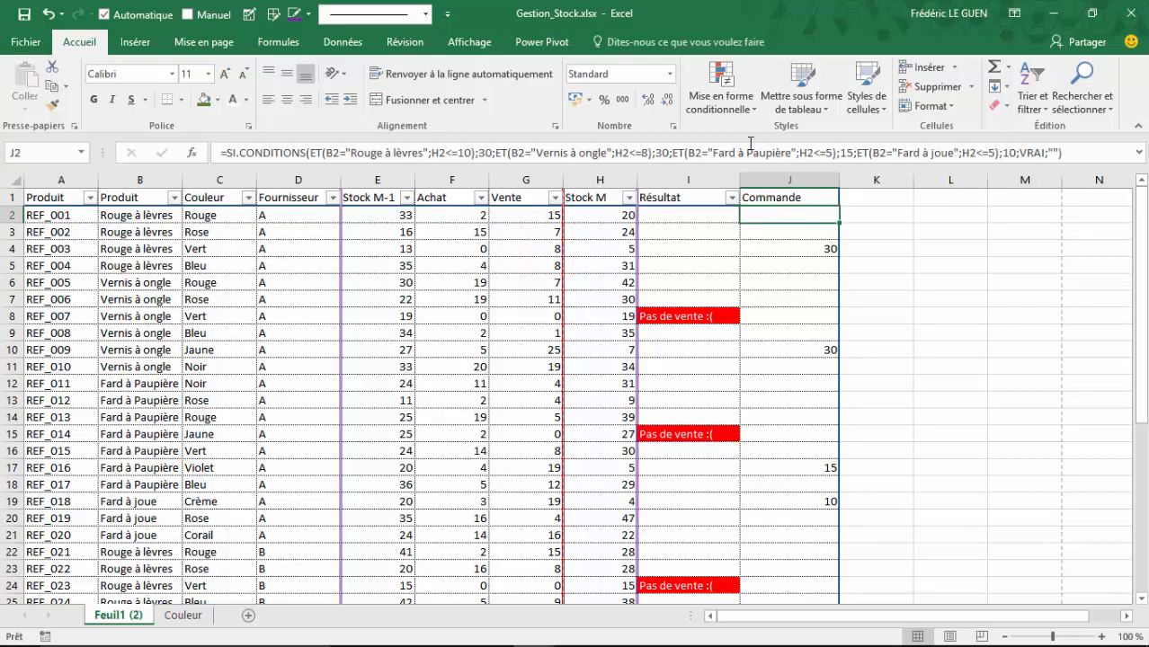
left_click(752, 110)
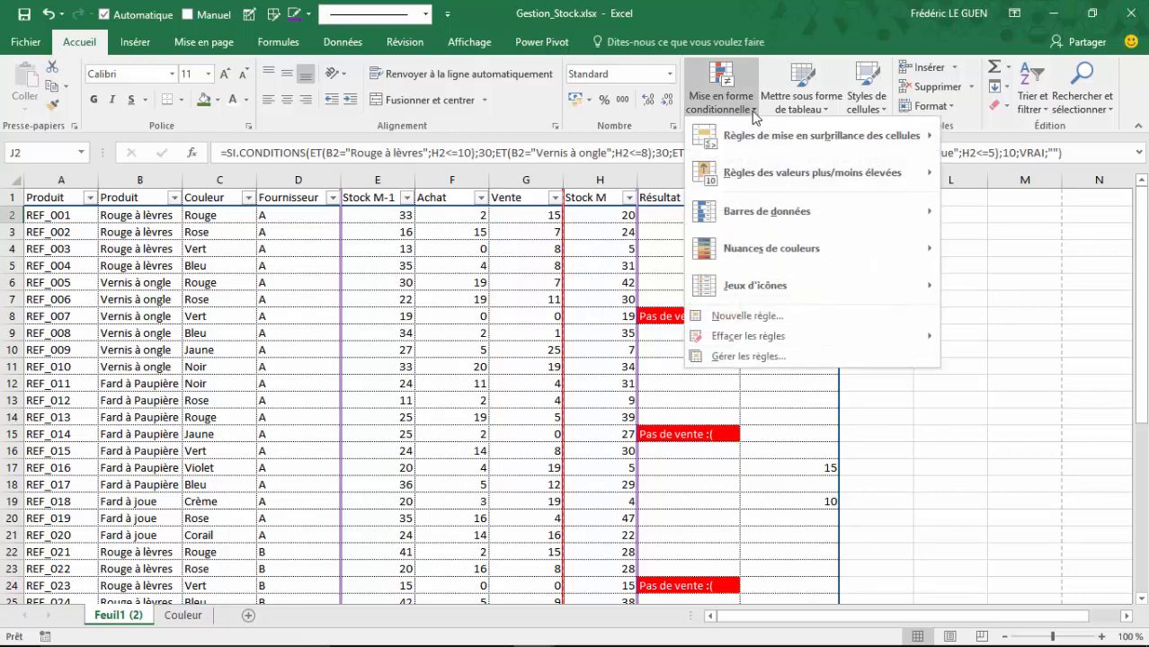
mouse_move(754, 230)
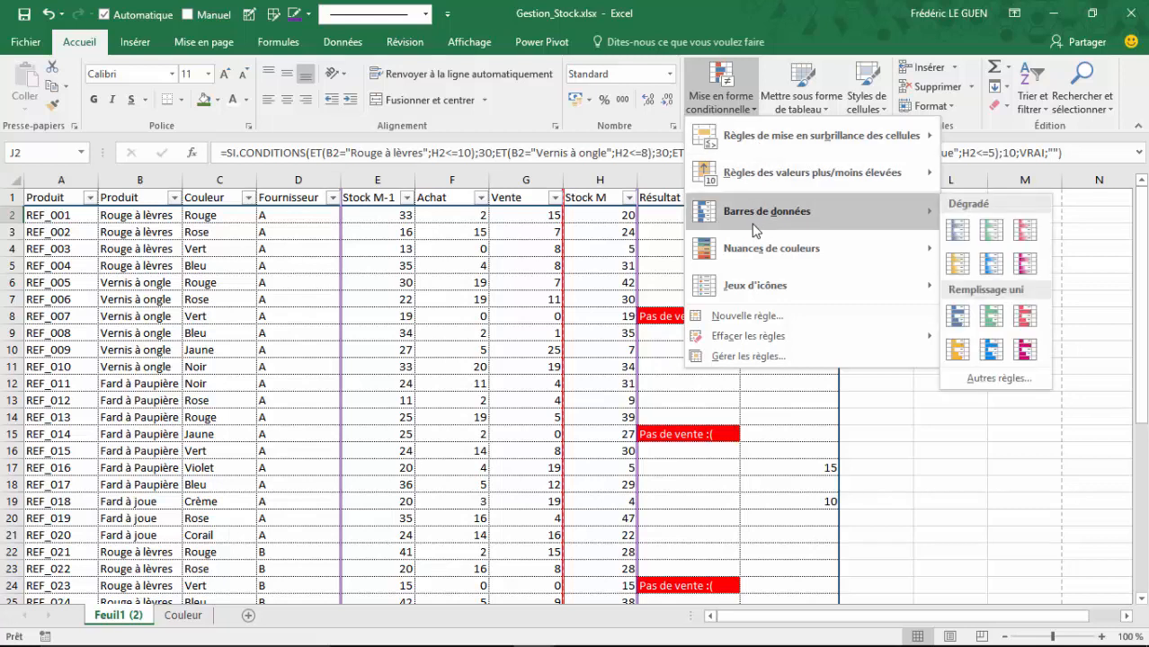
mouse_move(760, 288)
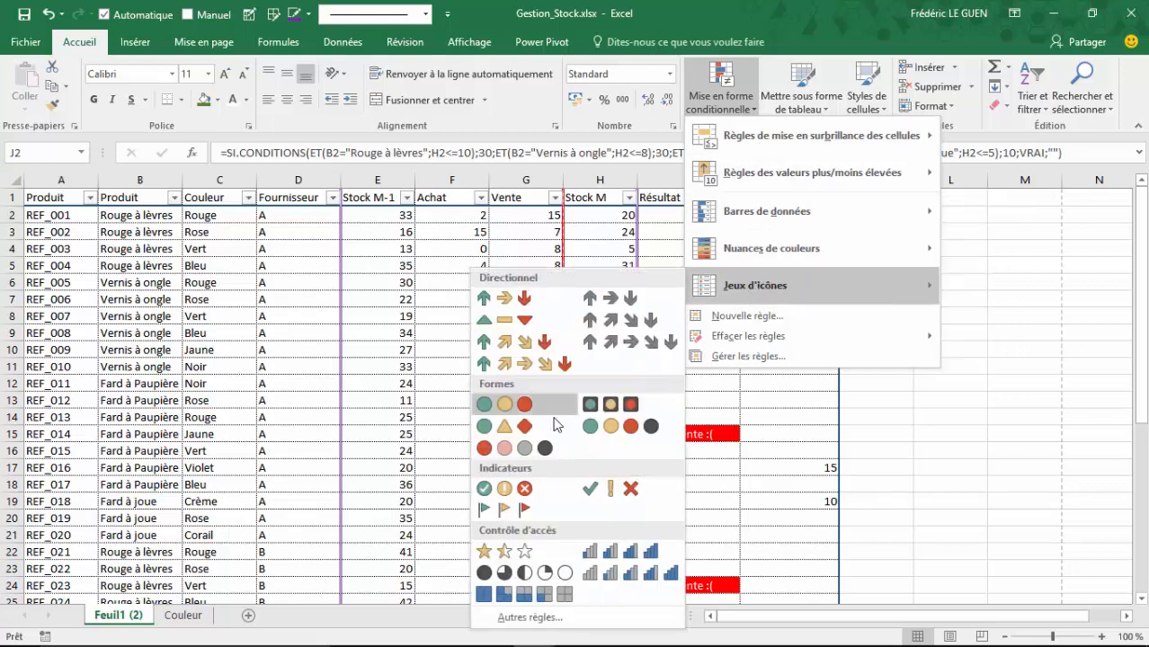
left_click(517, 490)
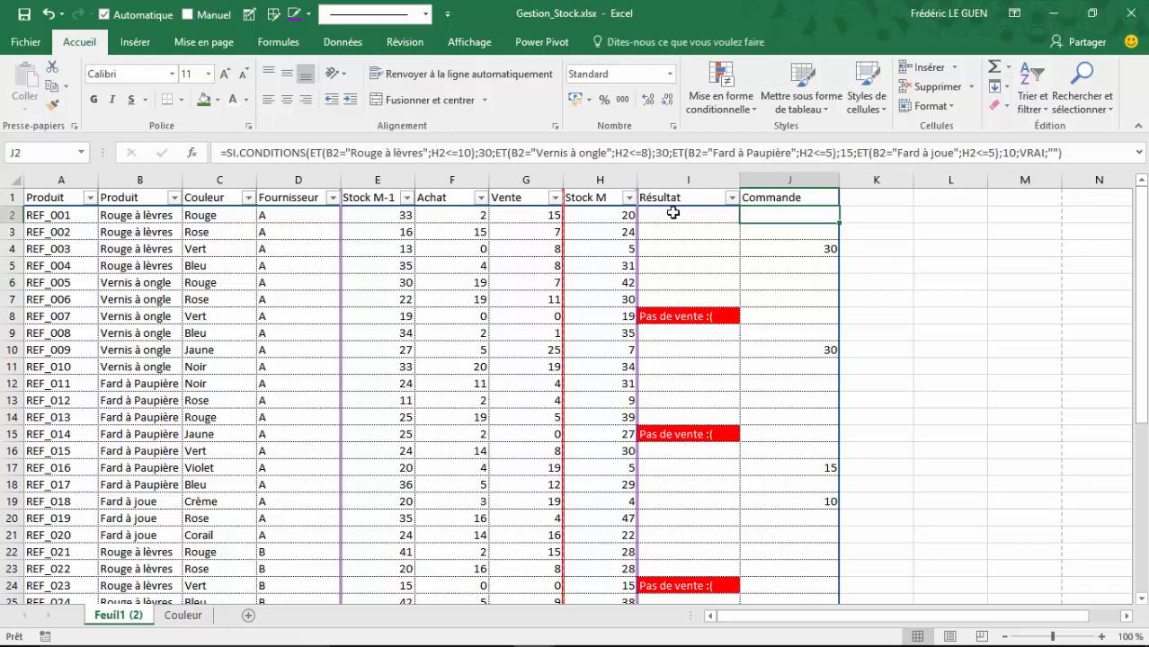
Step: Extend the icon set rule's range to the whole Commande column, =$J$2:$J$41, and apply it
left_click(722, 101)
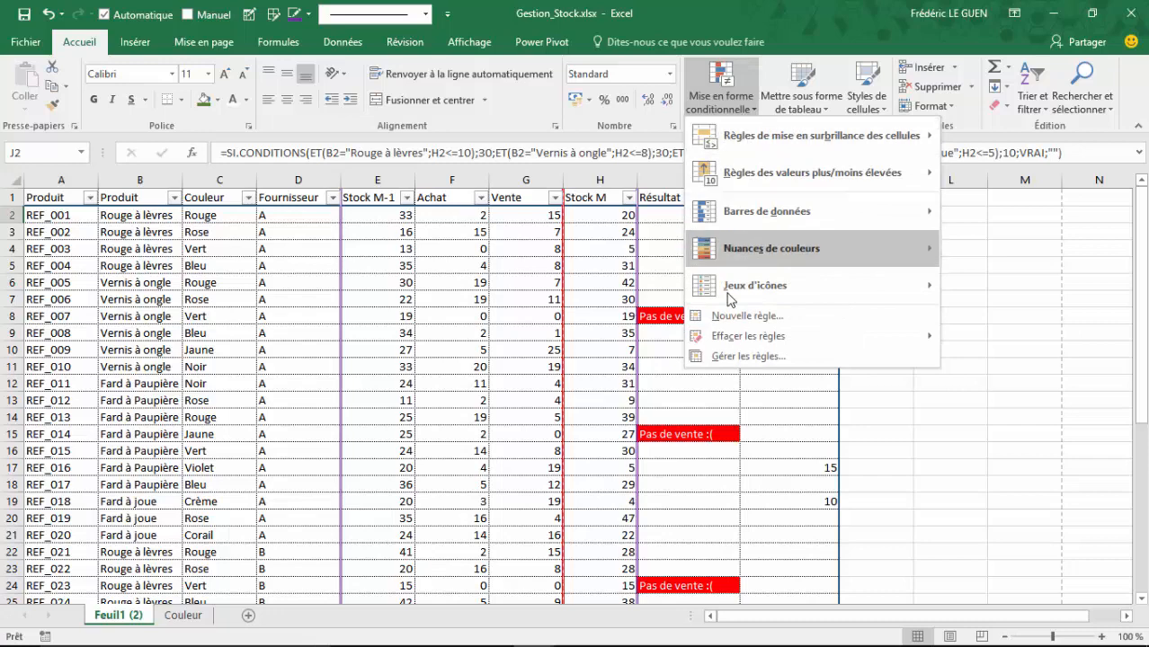
left_click(733, 360)
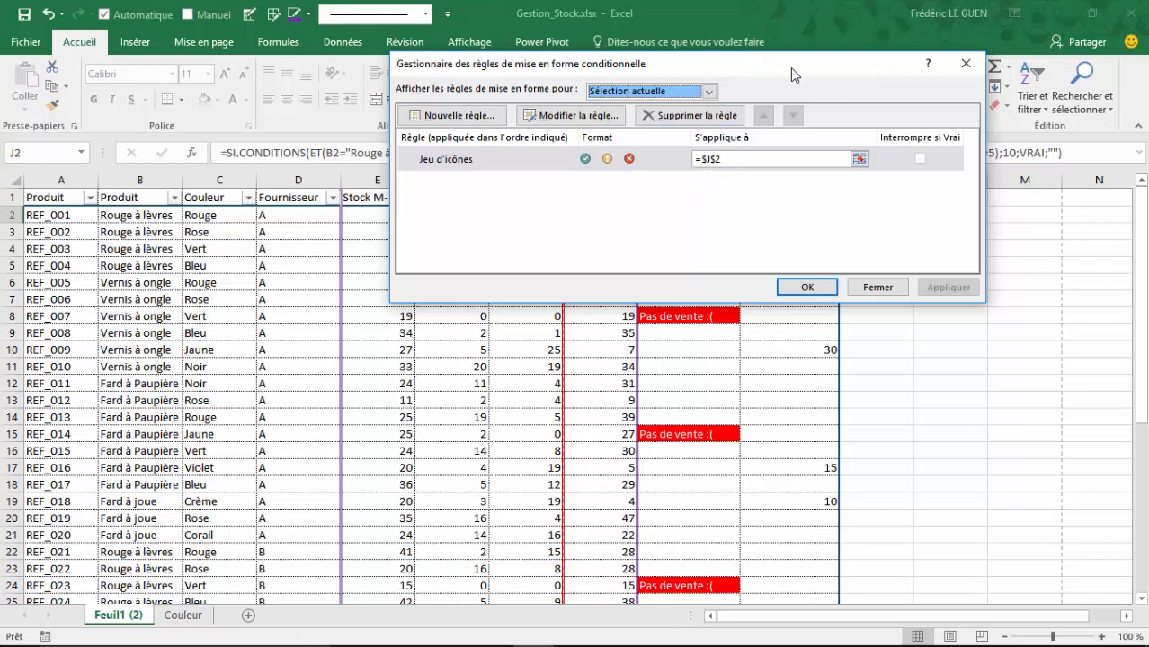
left_click_drag(790, 68, 499, 66)
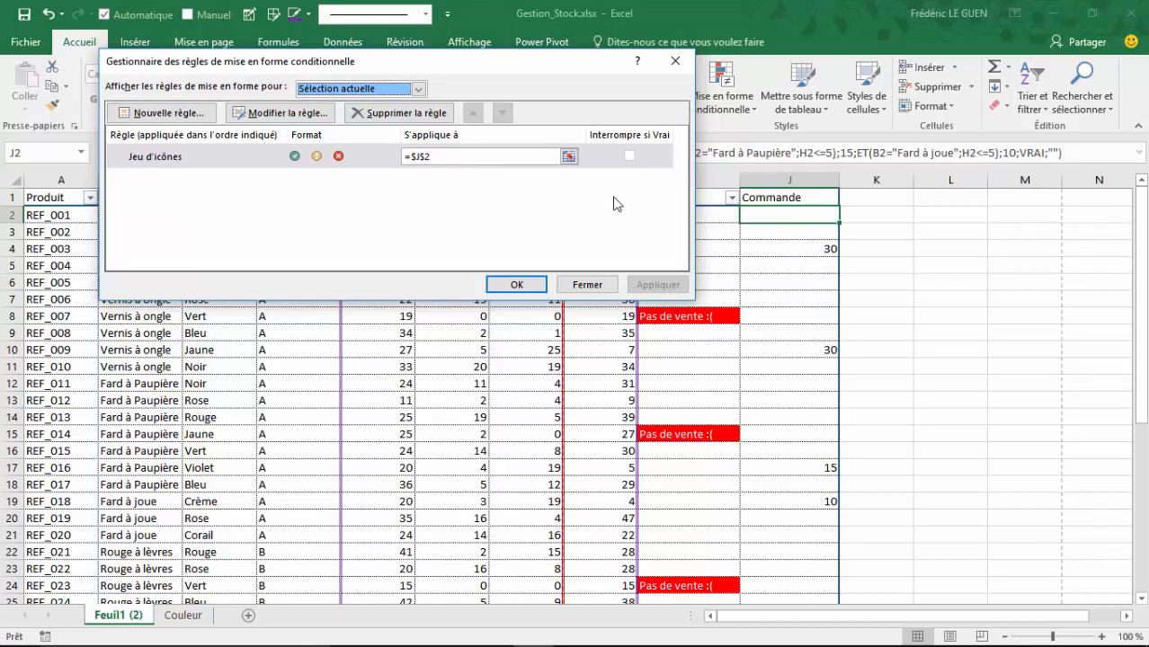
left_click(568, 156)
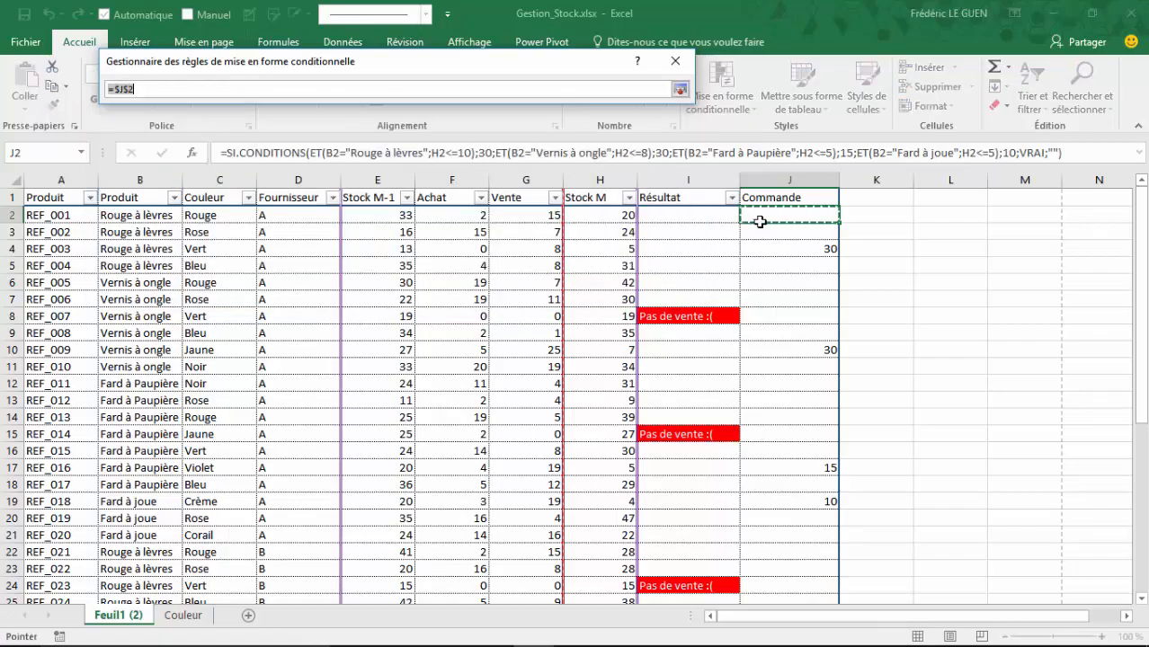
left_click_drag(760, 222, 787, 570)
left_click(680, 89)
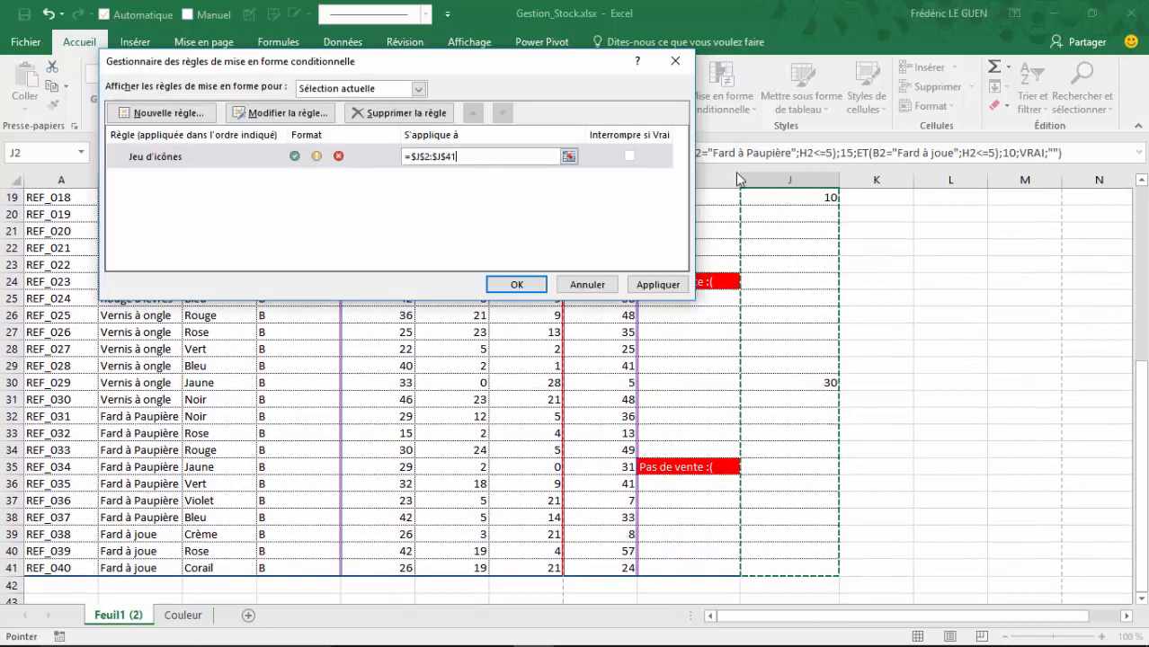
left_click(672, 286)
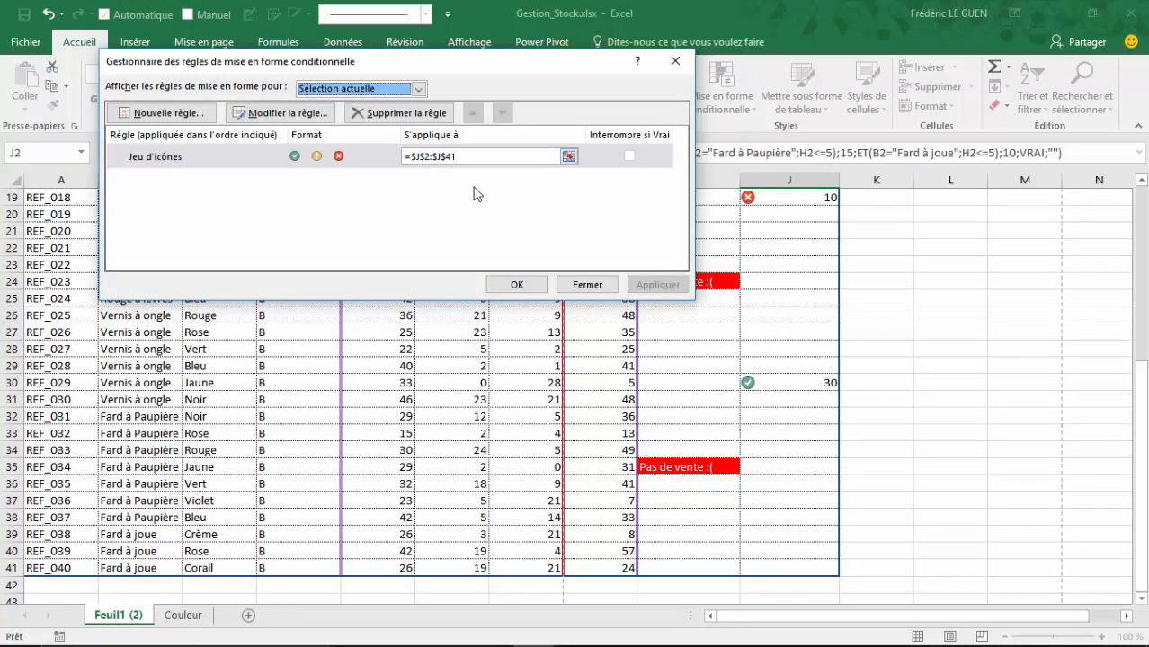
left_click(517, 285)
scroll(706, 323, "up", 5)
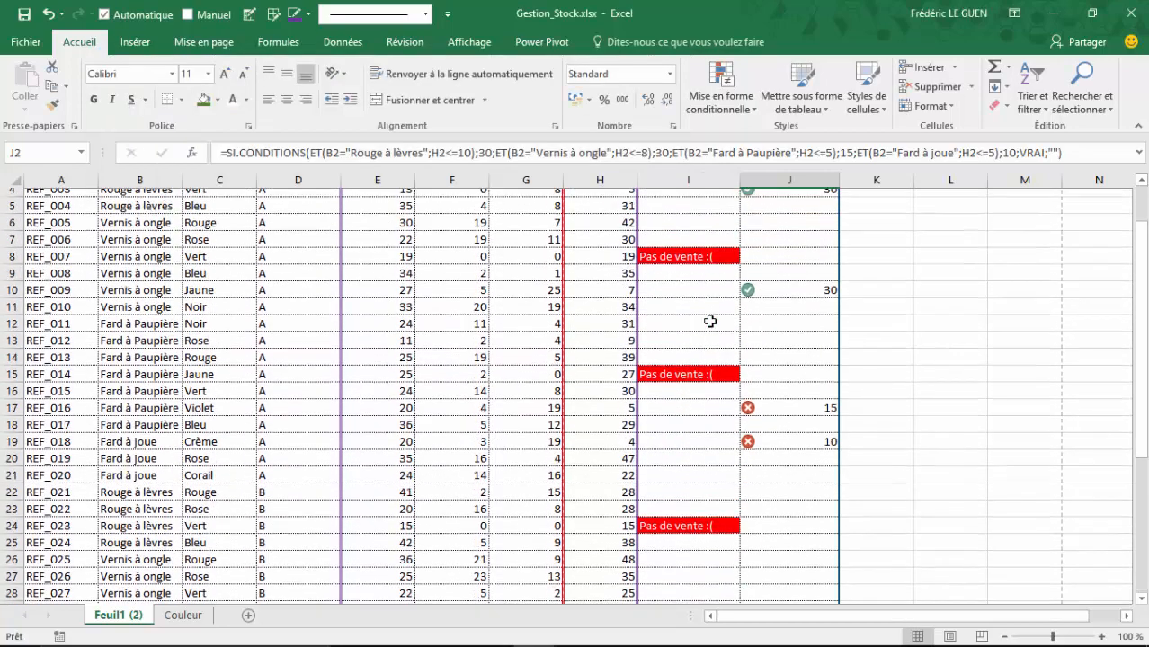
scroll(710, 321, "up", 1)
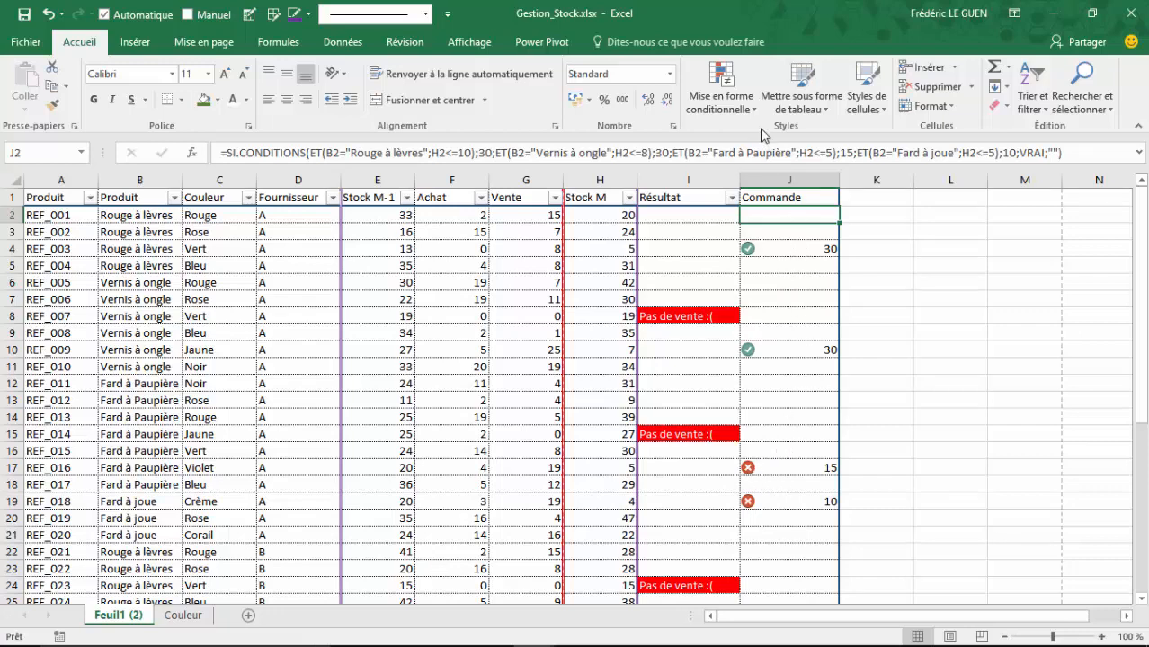
Step: Edit the Commande icon set rule so that both icon thresholds use the type Nombre
left_click(720, 98)
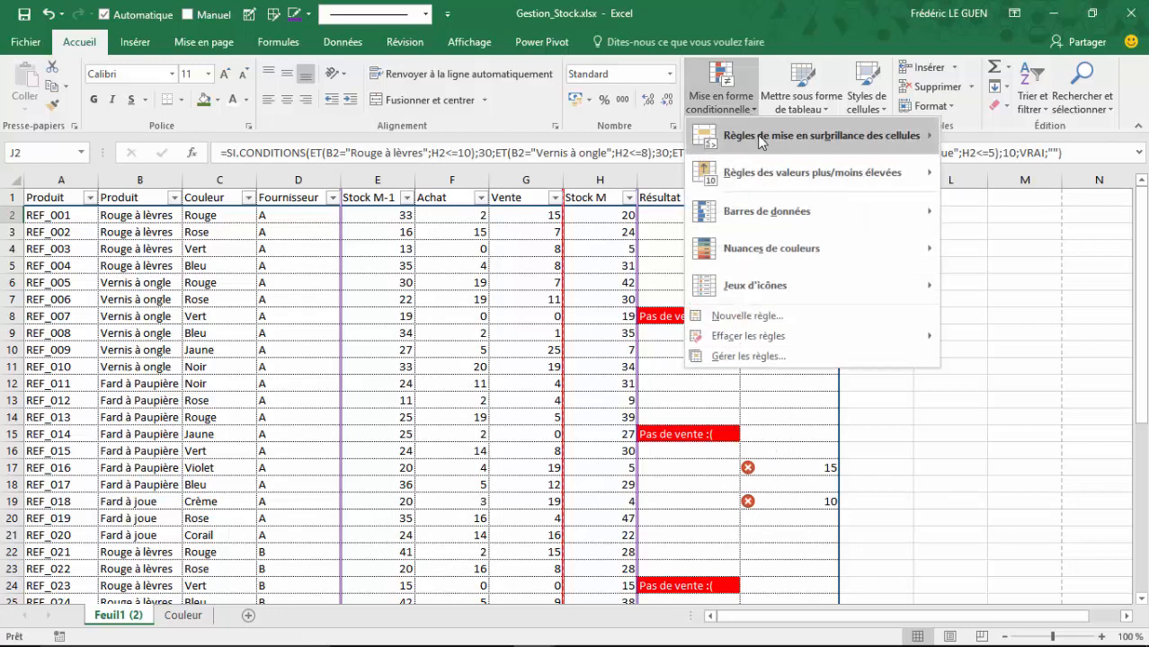
left_click(777, 364)
left_click(284, 113)
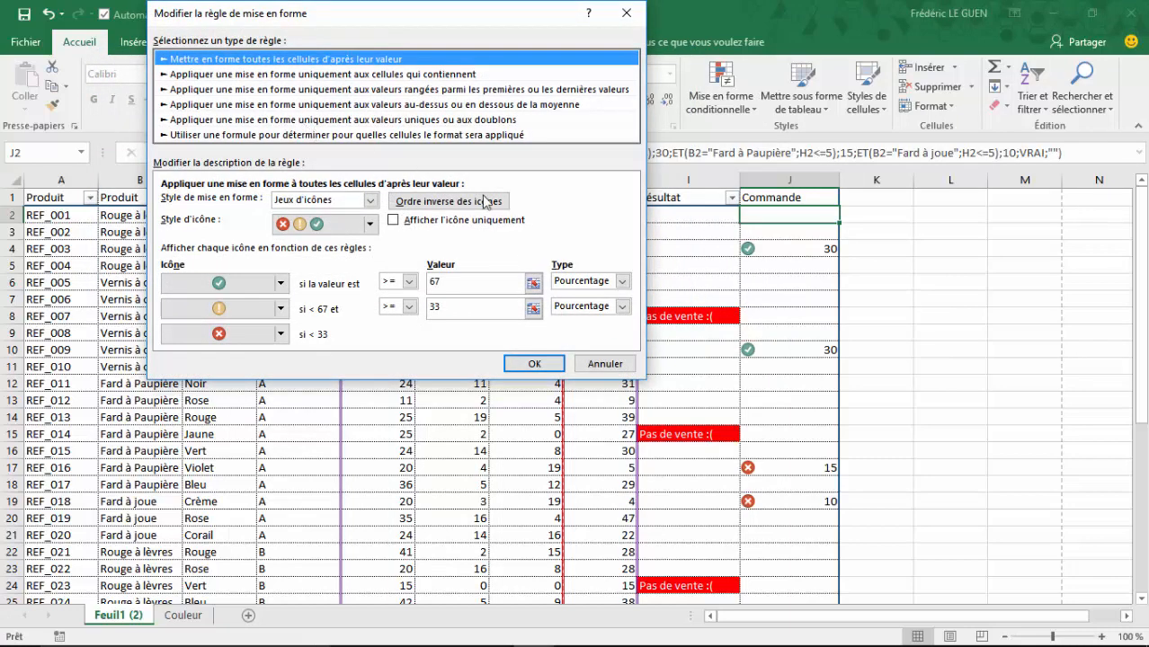
left_click(621, 280)
left_click(610, 293)
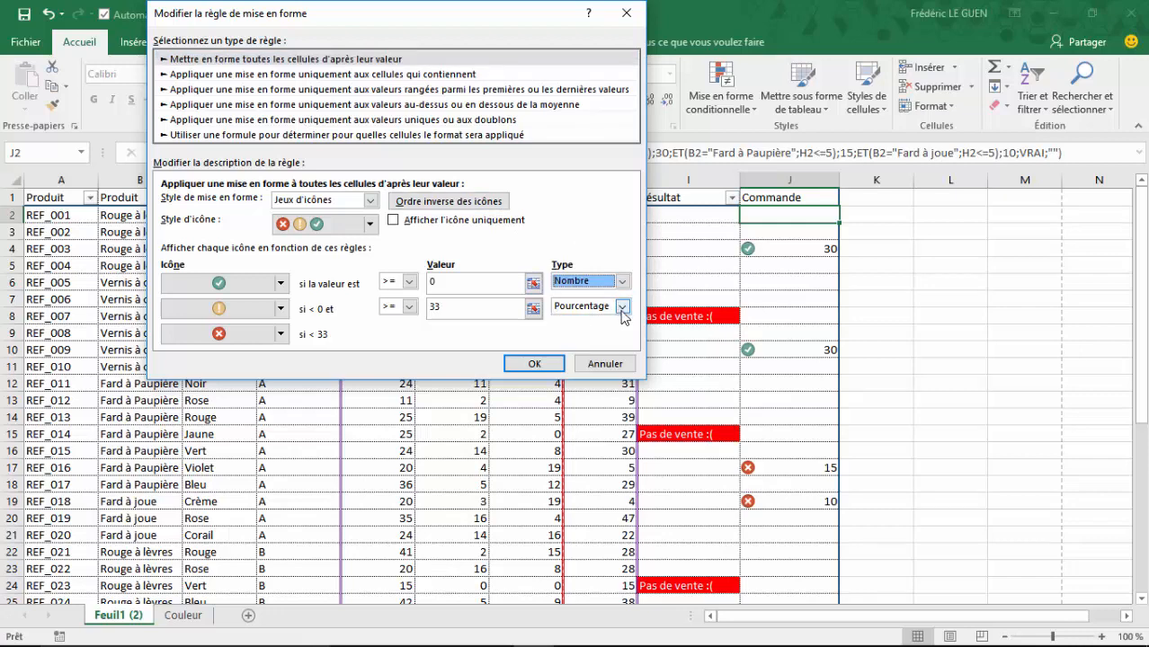
left_click(618, 307)
left_click(599, 320)
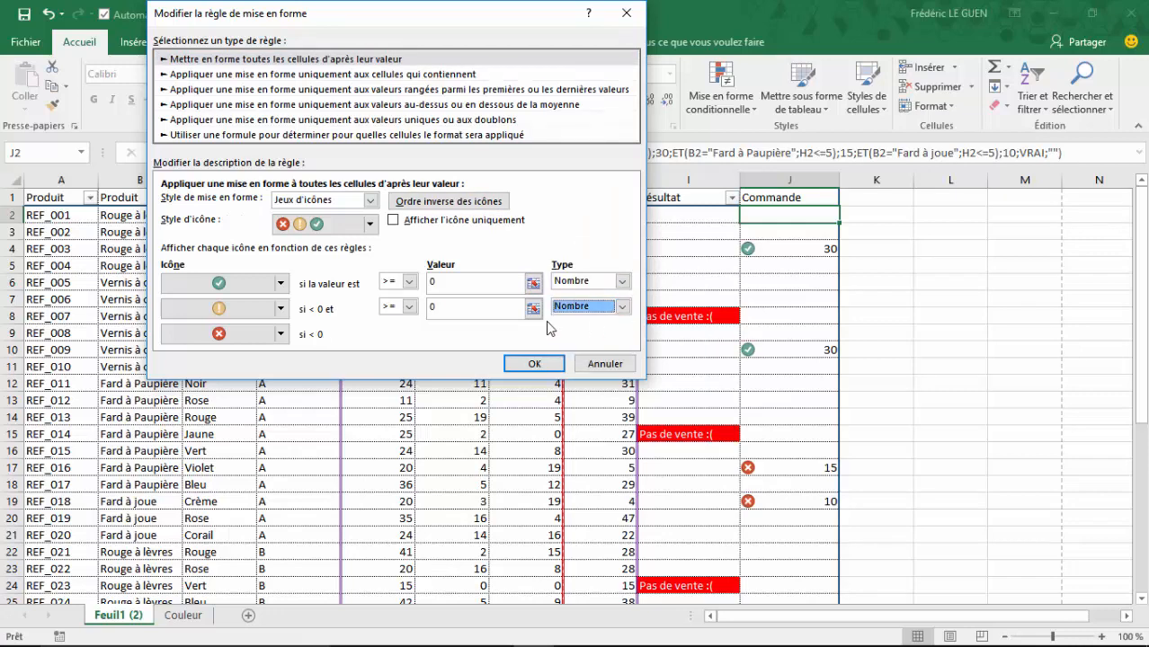
Step: Set the icon thresholds to >= 10 for the yellow exclamation mark and >= 25 for the green check, apply the rule, and review the column
left_click(428, 307)
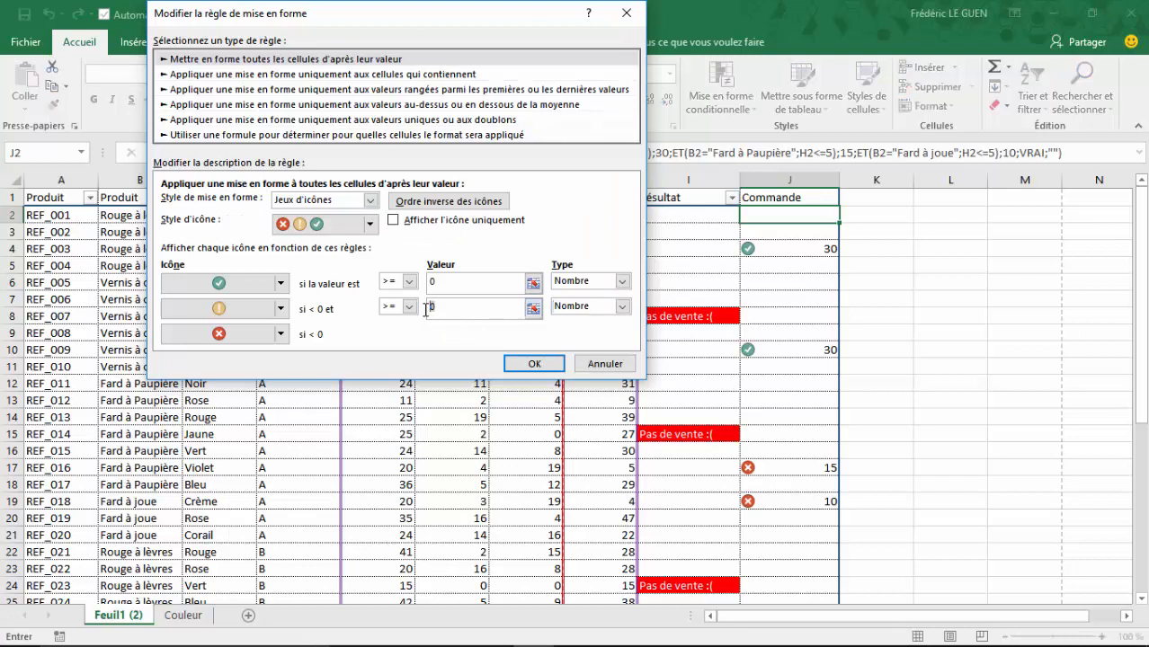
type("1")
left_click(437, 282)
type("25")
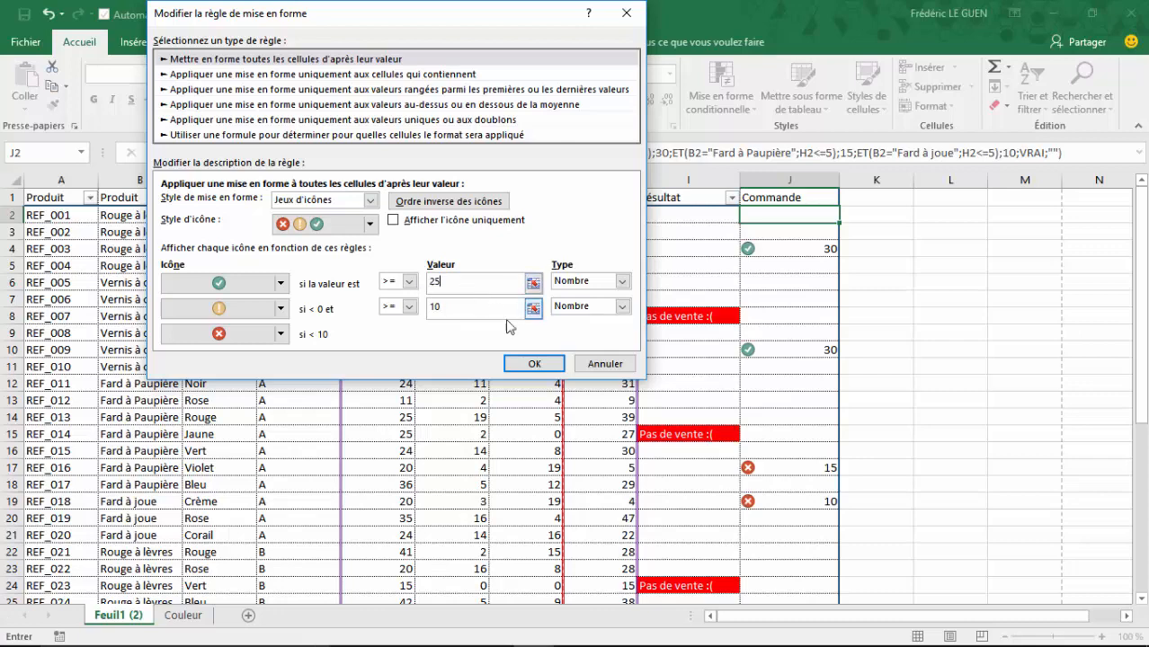
left_click(534, 364)
left_click(646, 285)
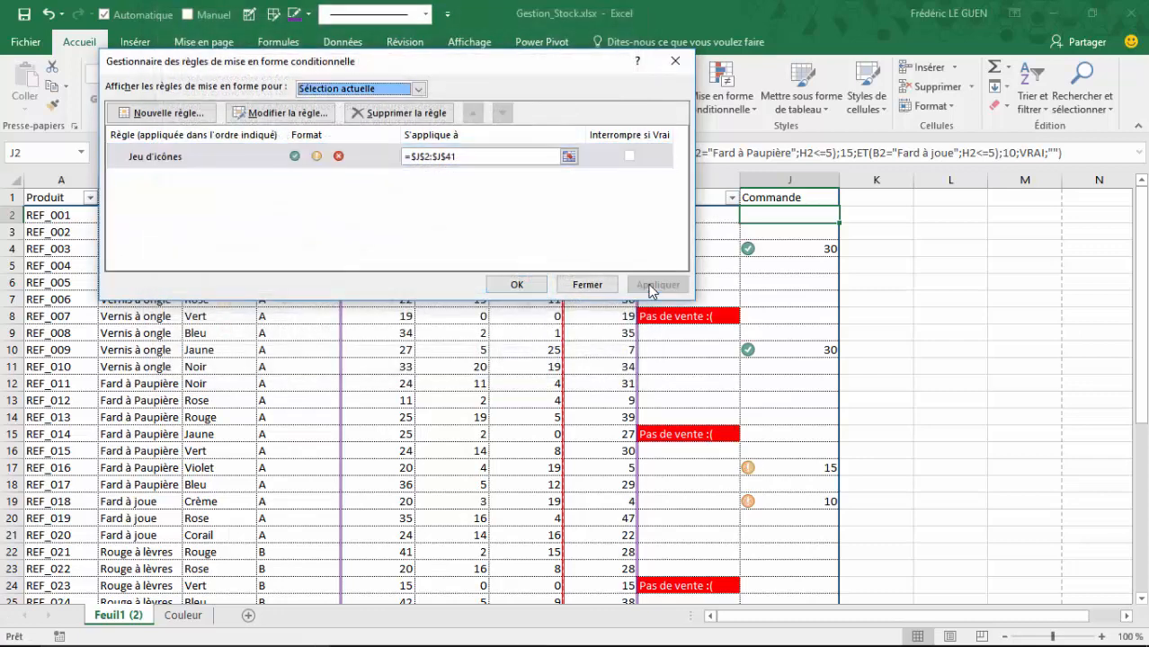
left_click(516, 284)
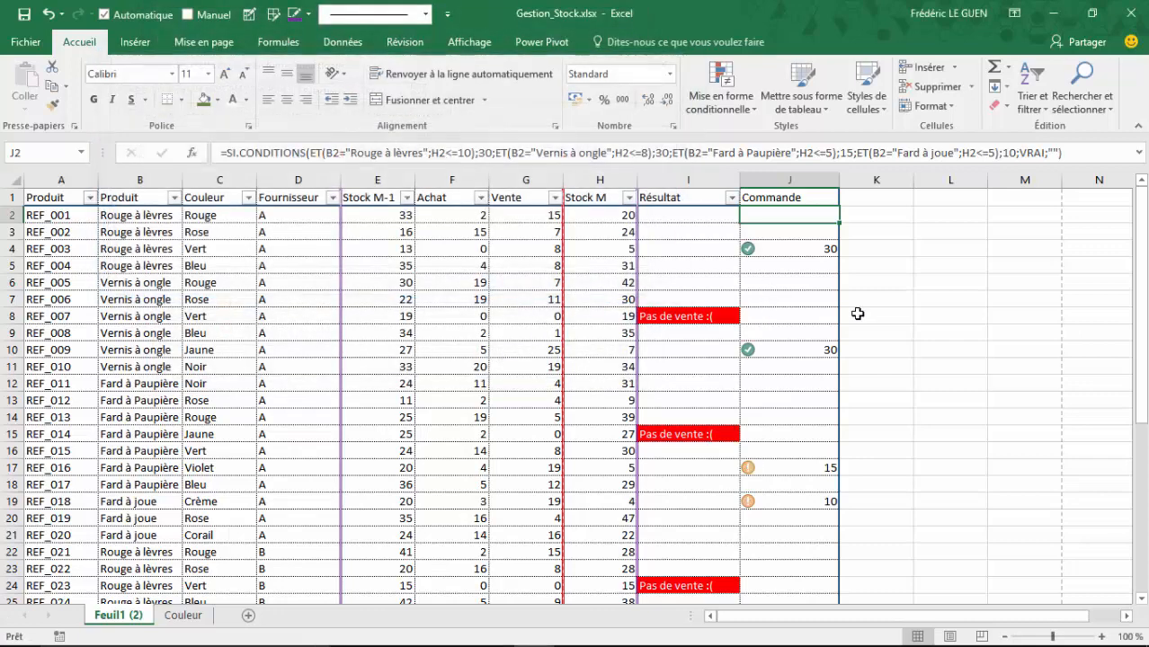
scroll(860, 314, "down", 5)
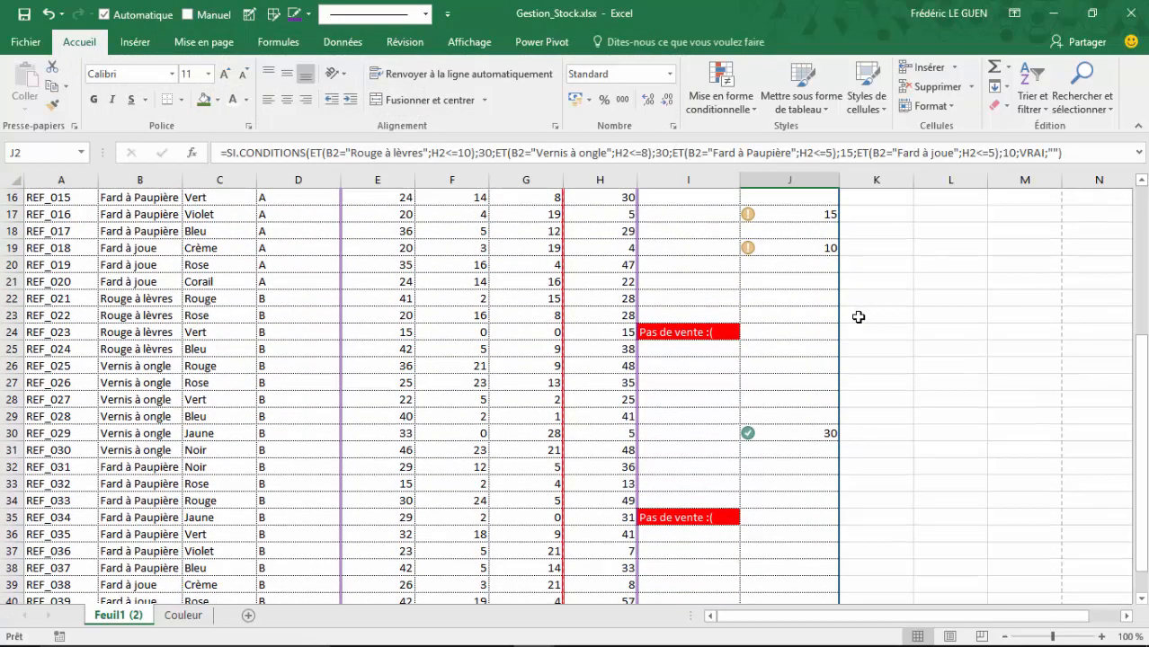
scroll(859, 317, "down", 2)
scroll(858, 319, "up", 3)
scroll(857, 321, "up", 3)
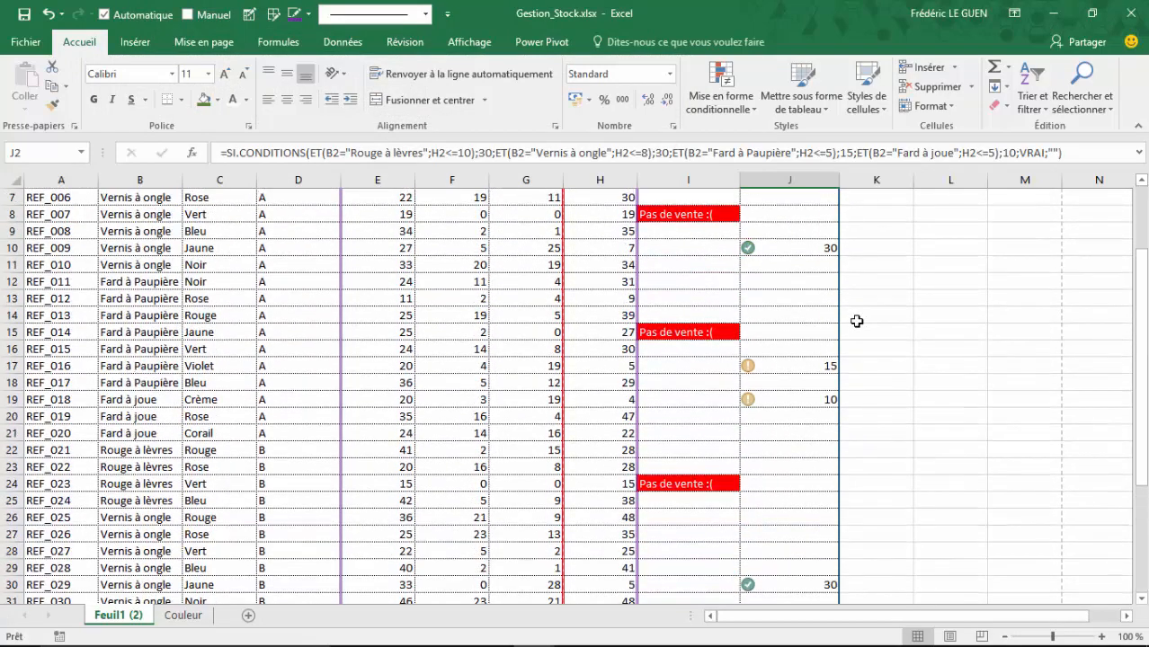